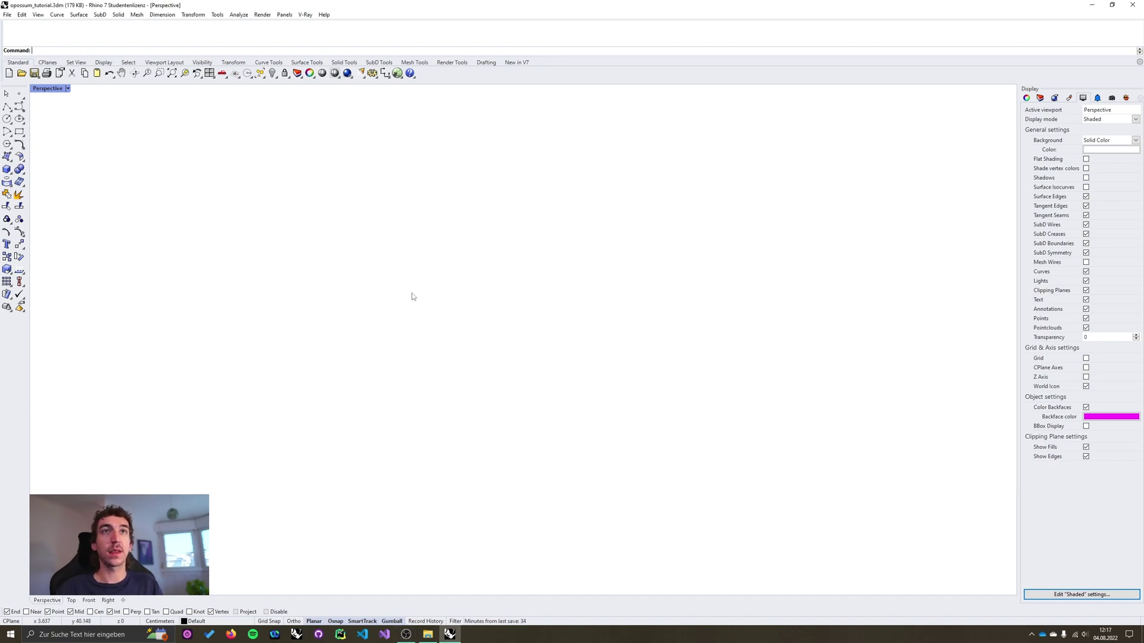
Step: Install the opossum 3.0.0 package from the Package Manager, confirming the download
text(Pa)
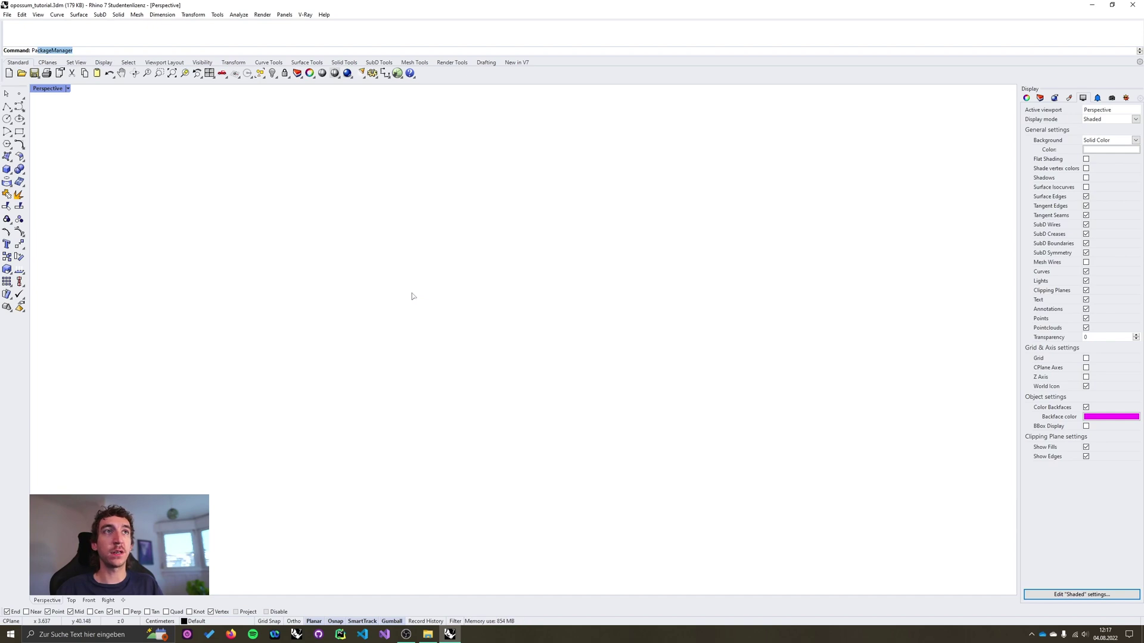
key(Return)
drag(319, 154, 344, 148)
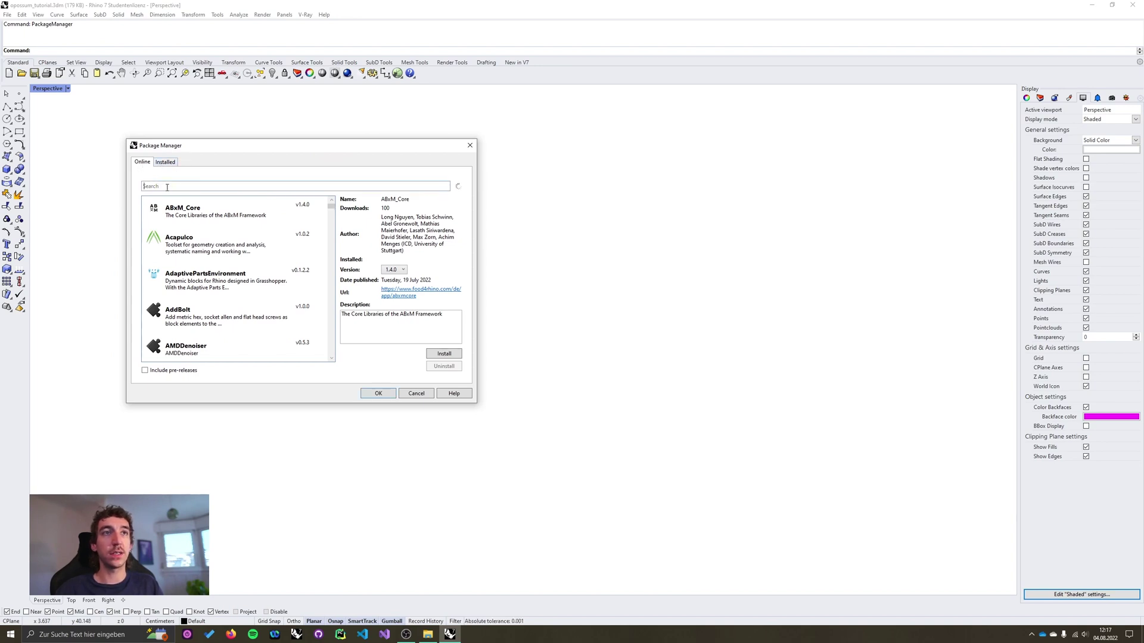
text(opo)
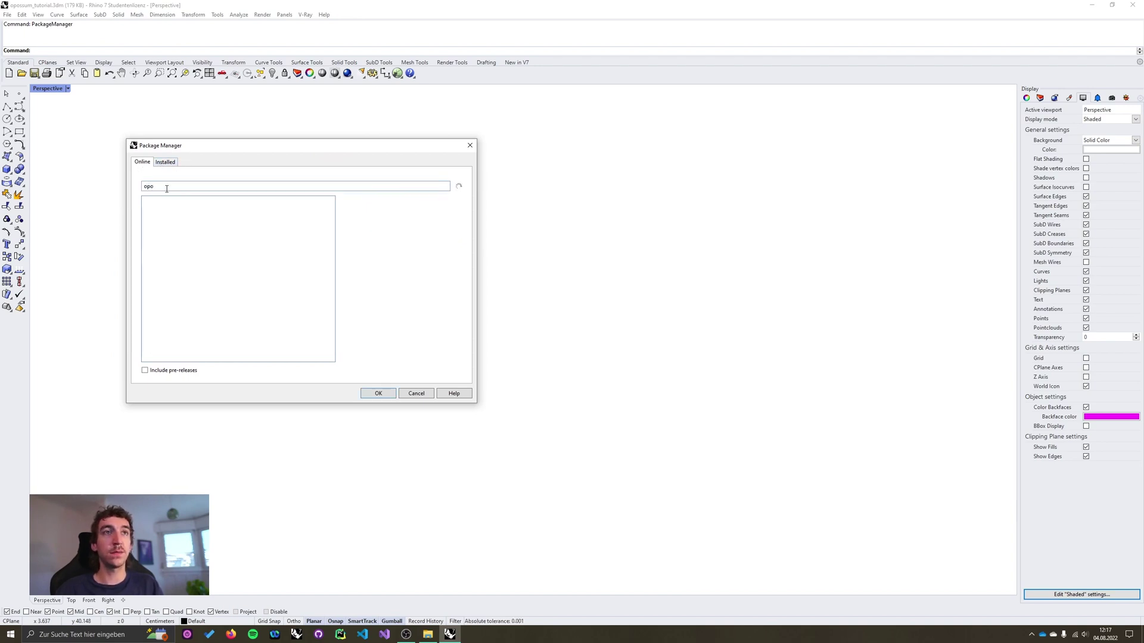
click(186, 251)
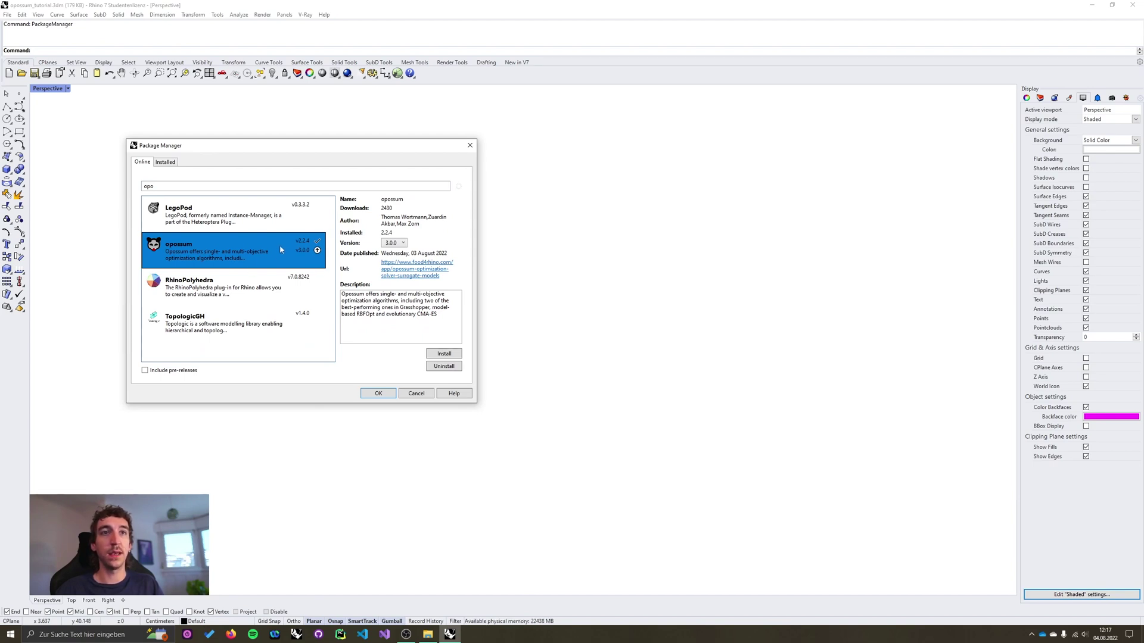
click(448, 357)
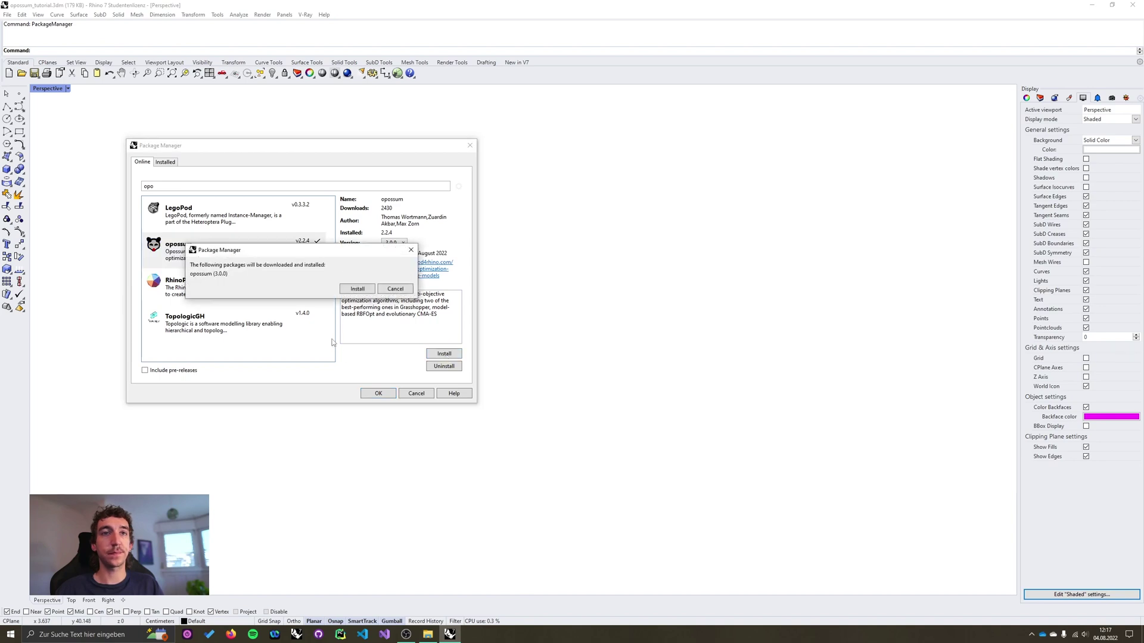
click(356, 291)
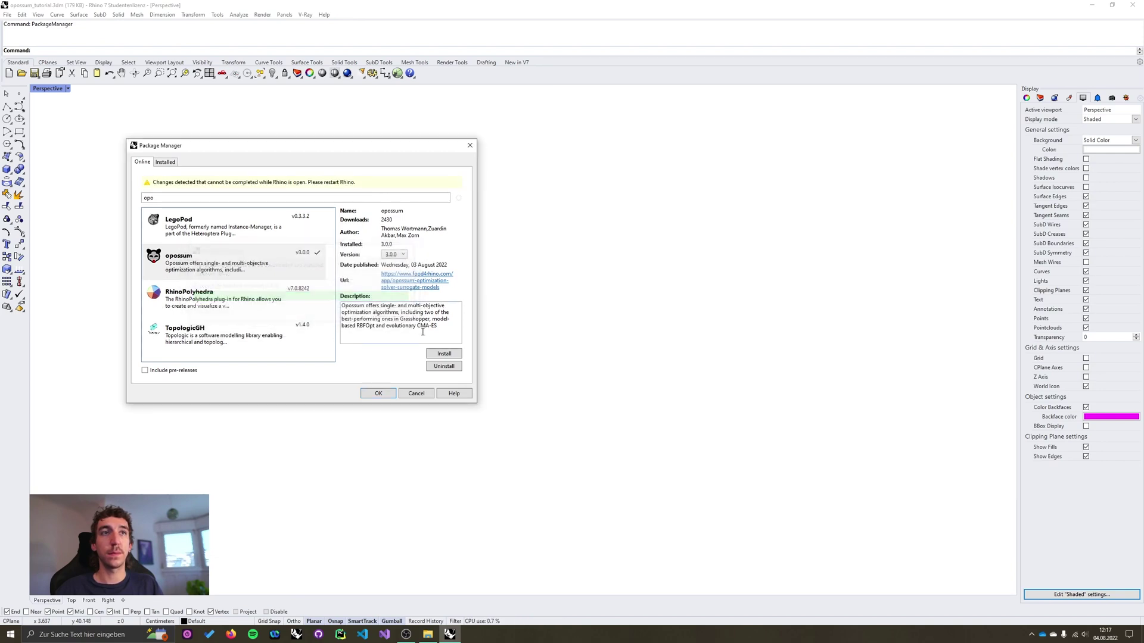
Step: Close Package Manager and set Height 1 to 381, Center Height to 596, Offset 2 to 360
click(378, 393)
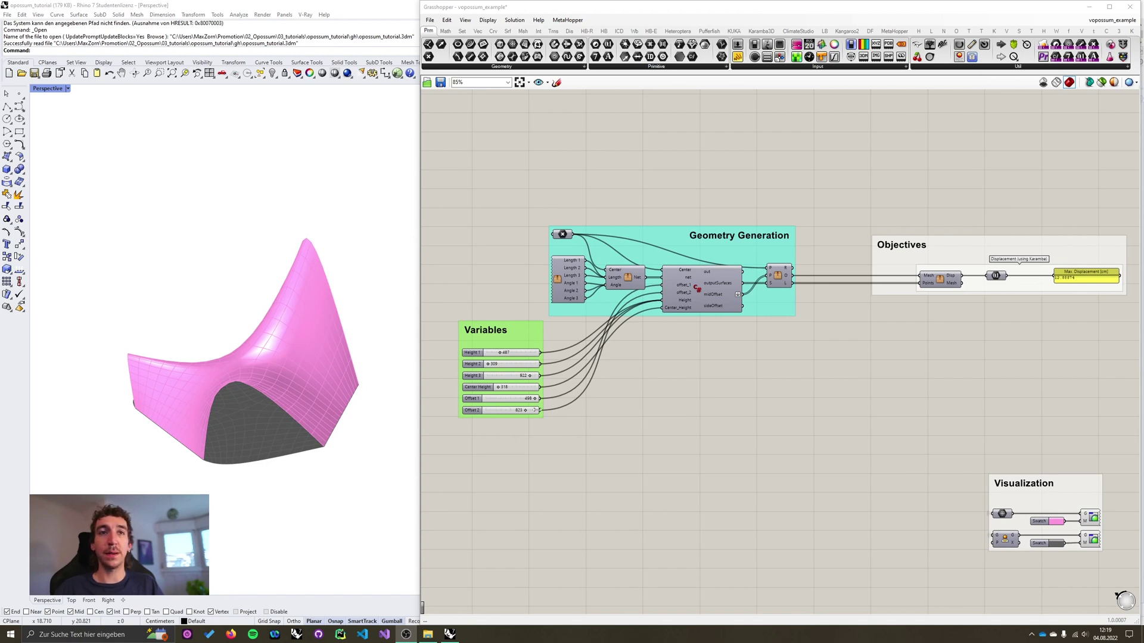
right_drag(595, 300, 671, 278)
scroll(592, 333, up, 5)
drag(574, 269, 573, 292)
drag(569, 346, 572, 398)
right_drag(940, 277, 712, 408)
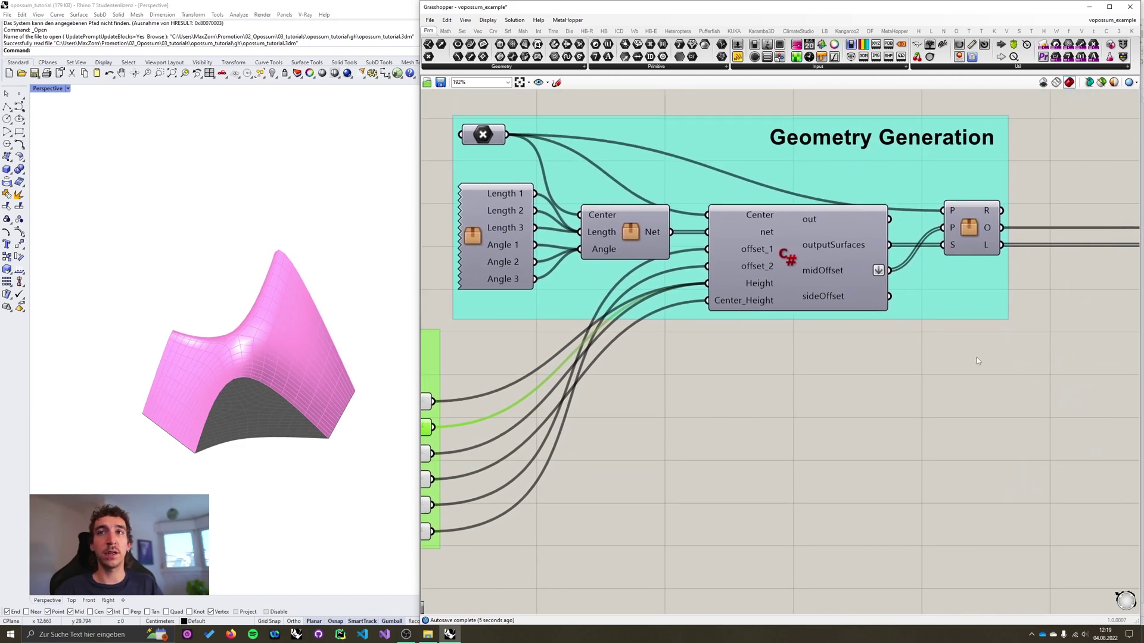
Step: Pan the canvas to show the Geometry Generation and Objectives groups together
right_drag(977, 360, 787, 352)
right_drag(1023, 320, 583, 347)
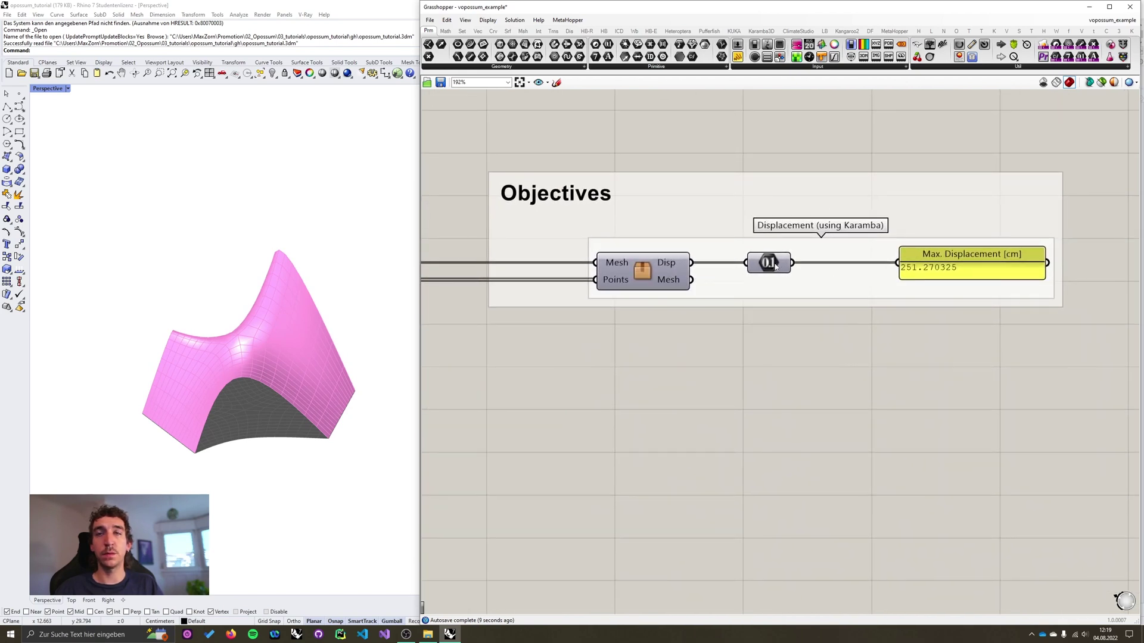
mouse_move(775, 266)
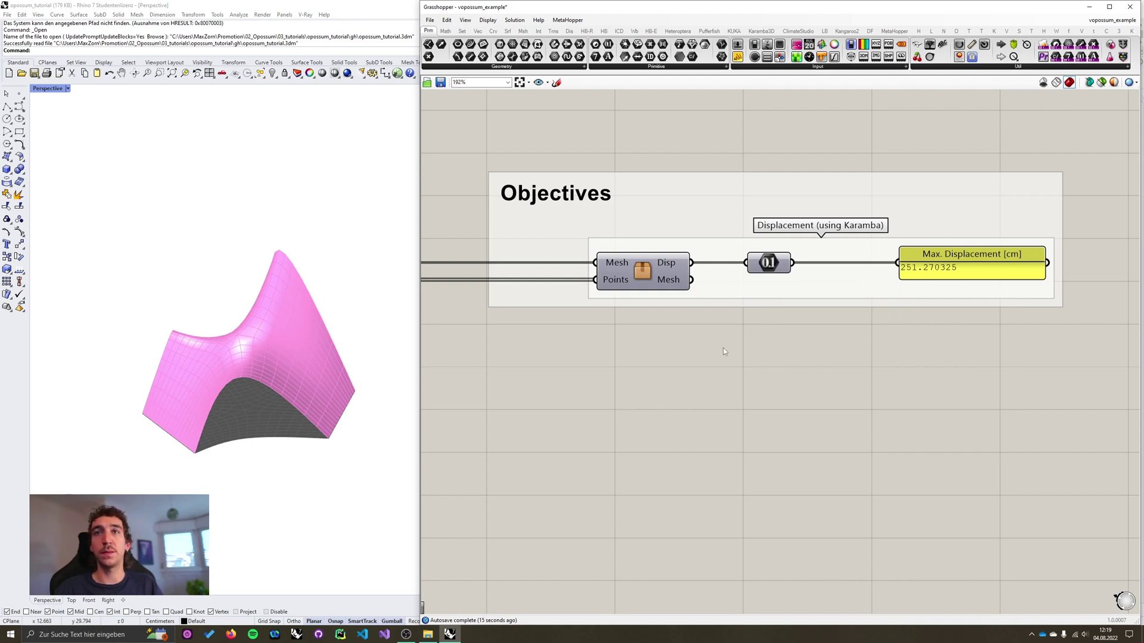
scroll(720, 341, down, 1)
right_drag(718, 327, 816, 351)
scroll(816, 351, down, 1)
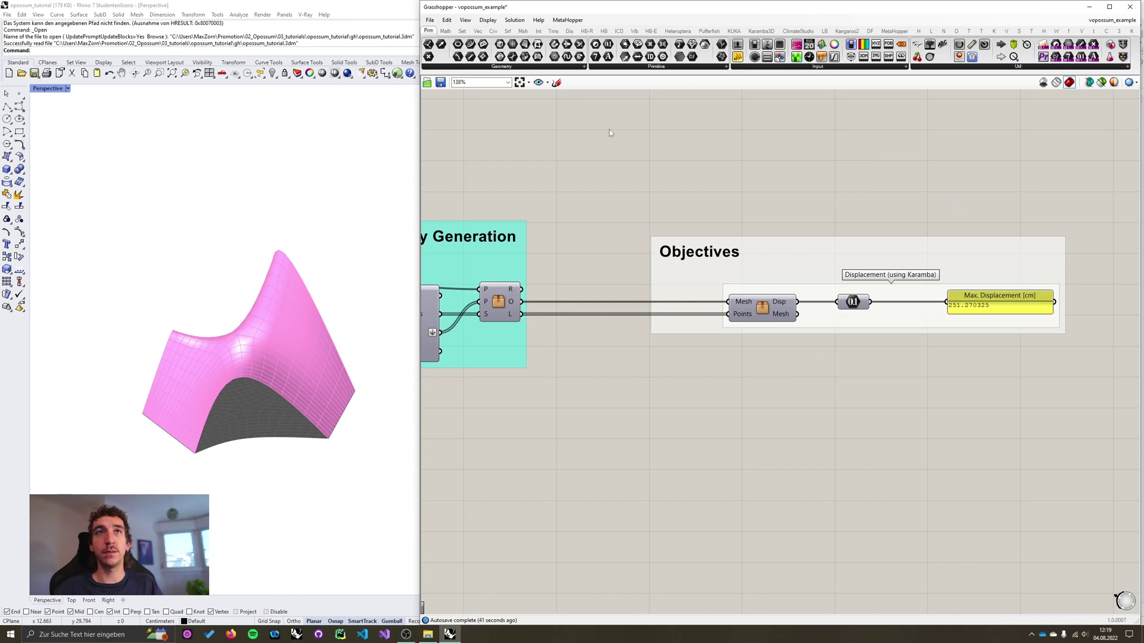
Step: Place an Opossum solver below Geometry Generation and window-select the six Variables sliders
click(1015, 66)
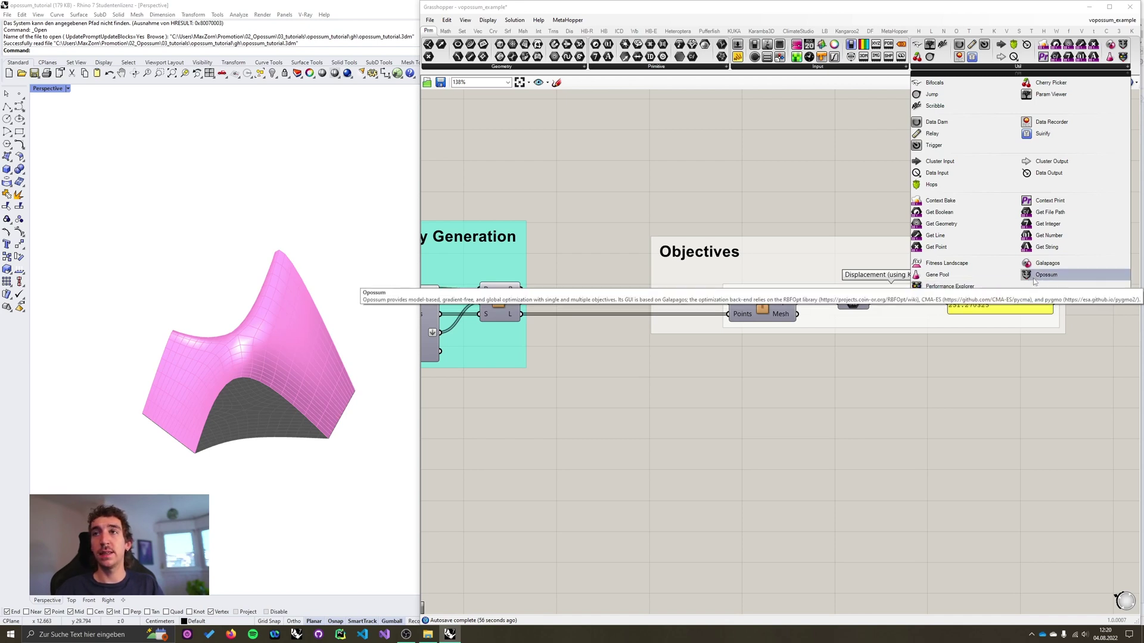
click(1037, 279)
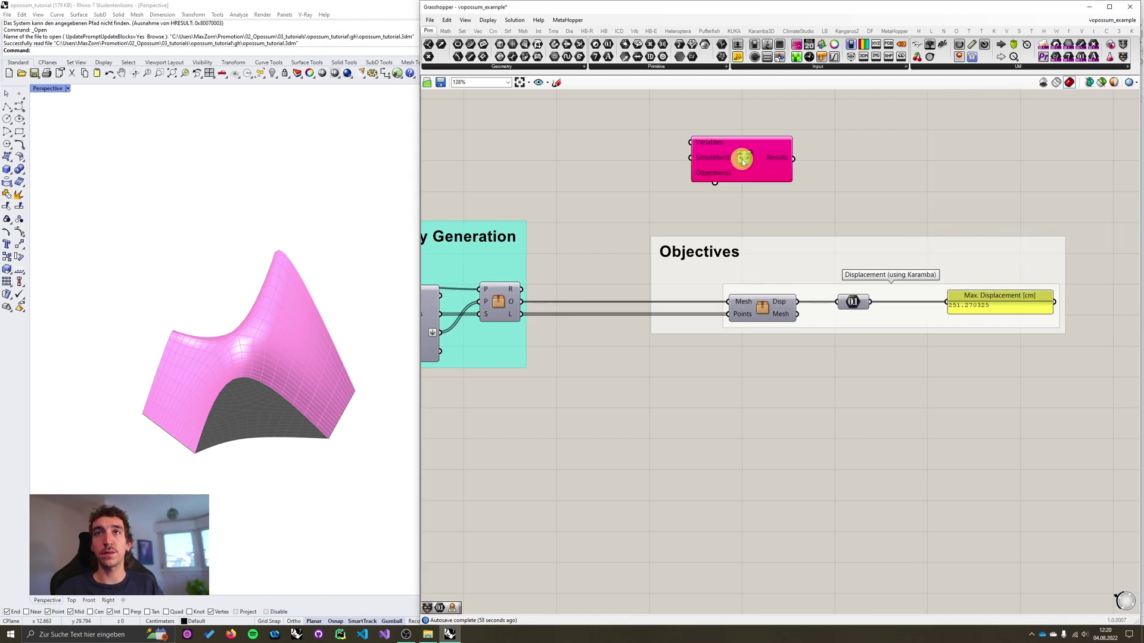
click(742, 158)
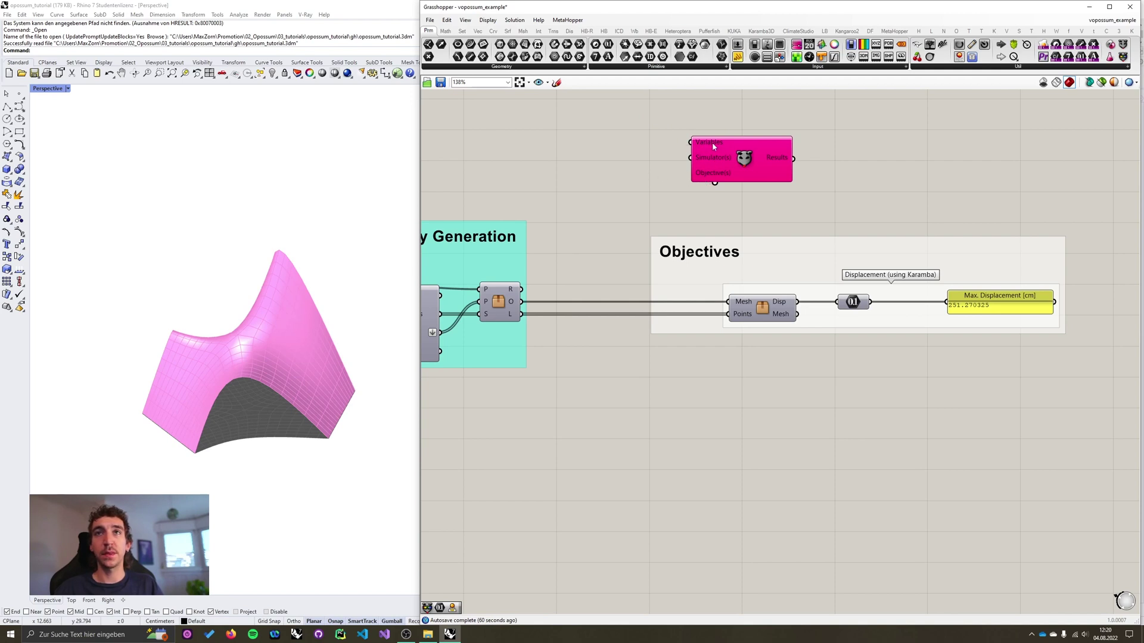
drag(707, 173, 674, 423)
right_drag(673, 423, 834, 271)
click(453, 371)
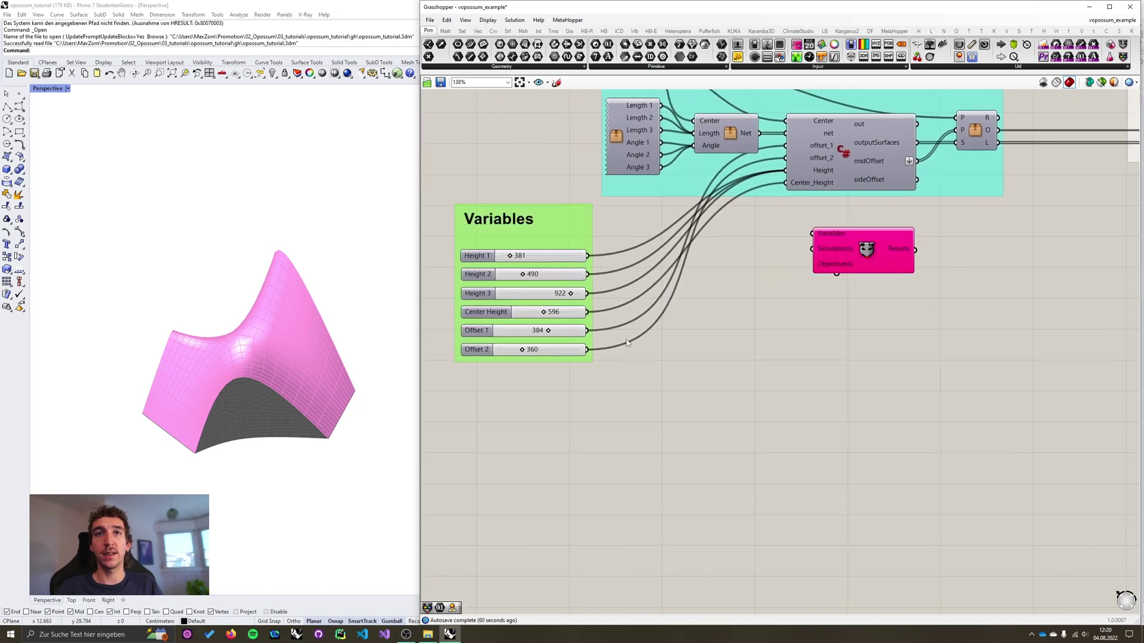
drag(453, 371, 606, 234)
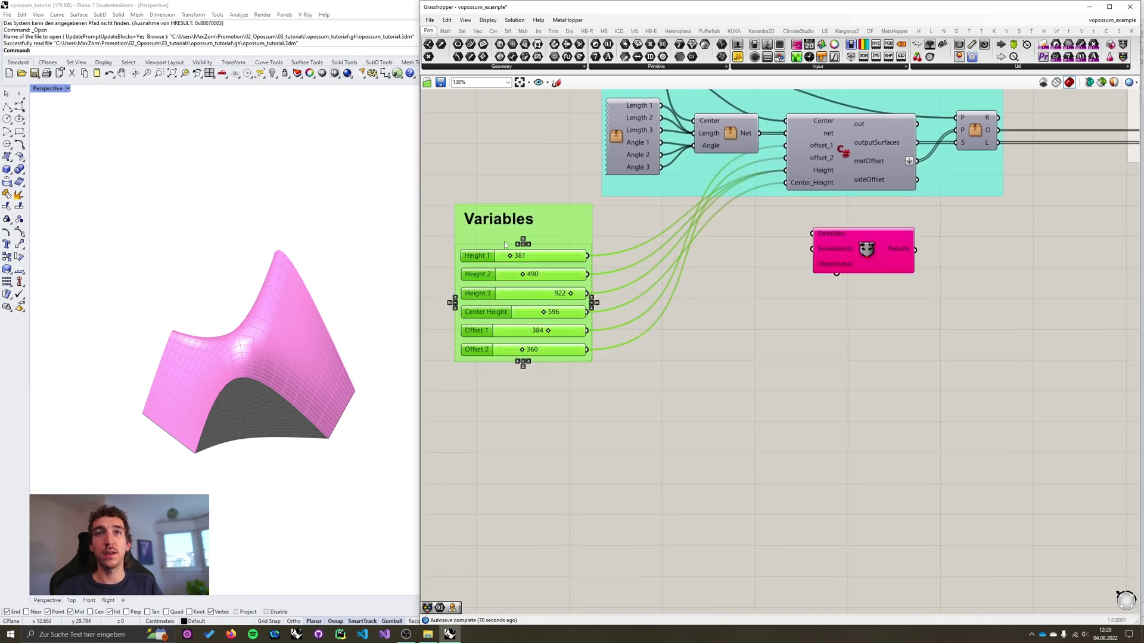
Step: Link the selected sliders as Opossum variables and wire Objective(s) to the displacement value
right_click(832, 233)
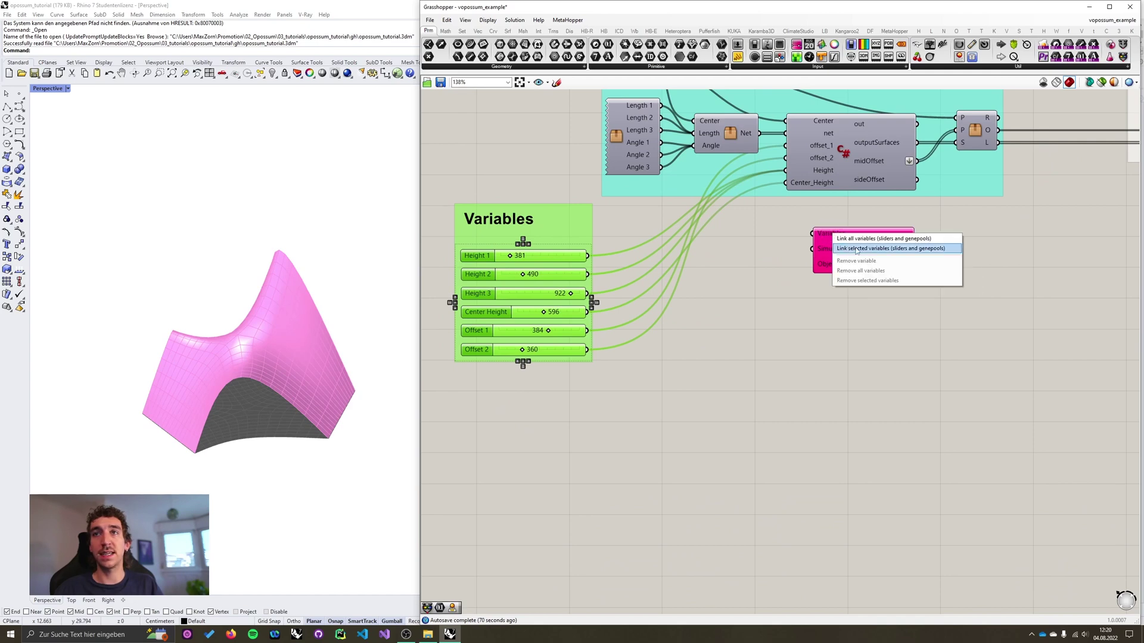
click(855, 250)
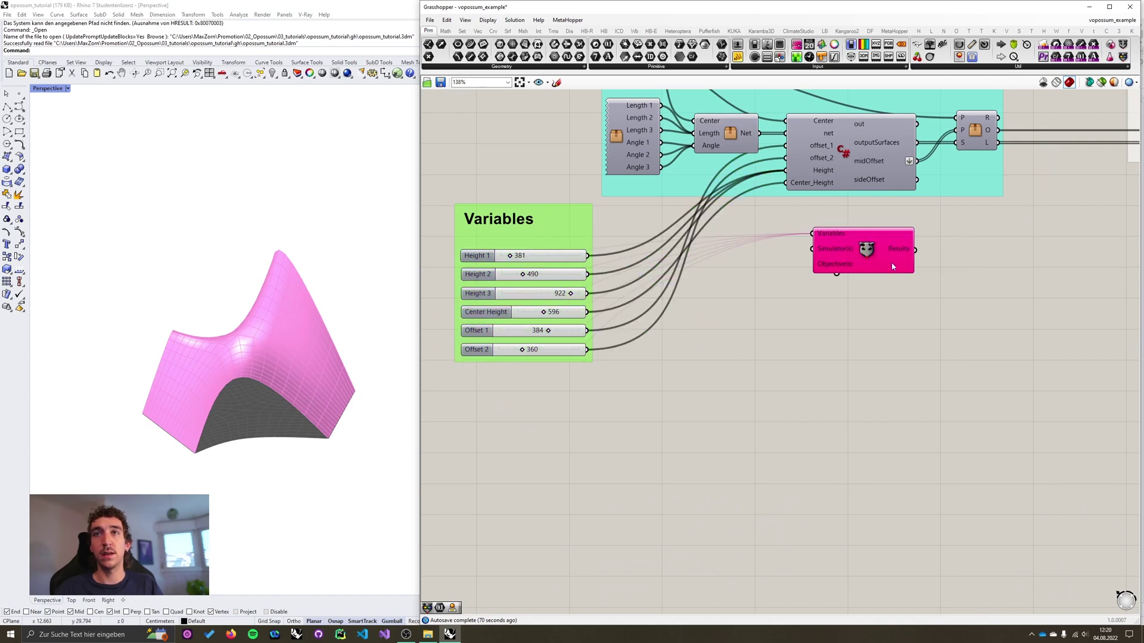
right_drag(891, 256, 547, 359)
drag(546, 358, 989, 131)
right_drag(953, 147, 810, 229)
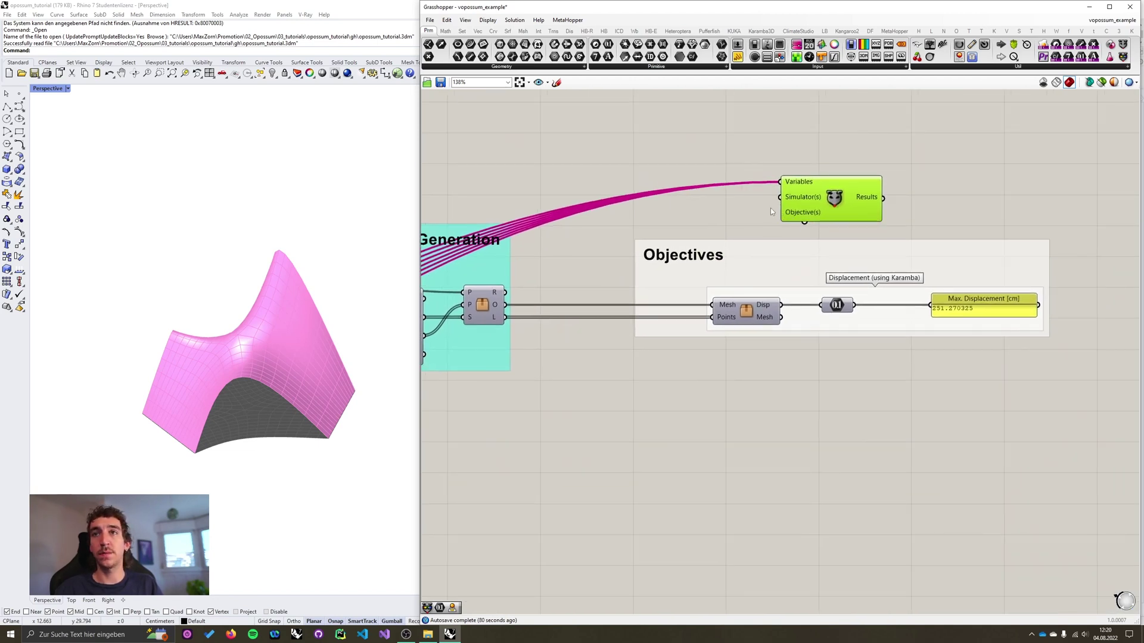
drag(804, 223, 836, 310)
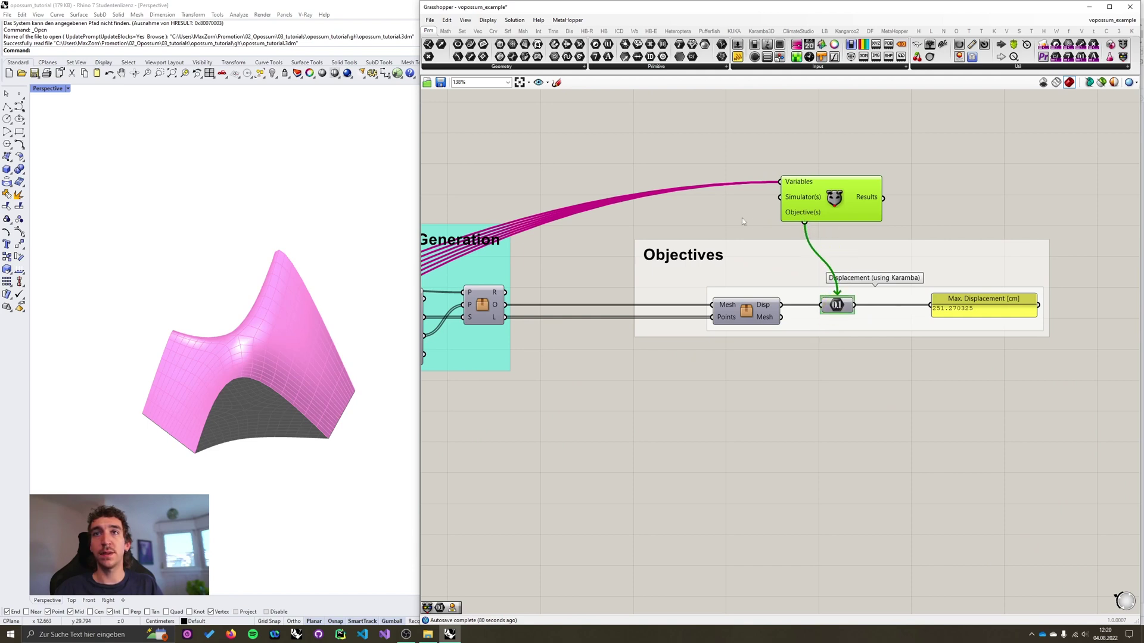
right_drag(740, 217, 646, 231)
drag(727, 215, 757, 181)
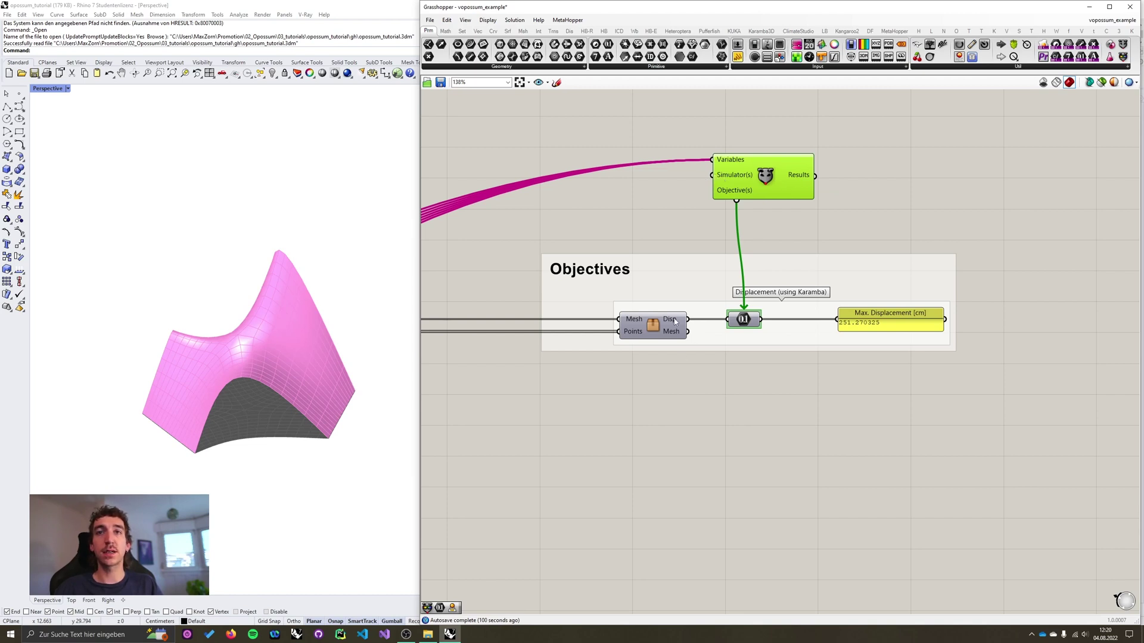
Step: Connect Opossum's Simulator(s) input to the Karamba Mesh/Points analysis component
drag(713, 174, 653, 322)
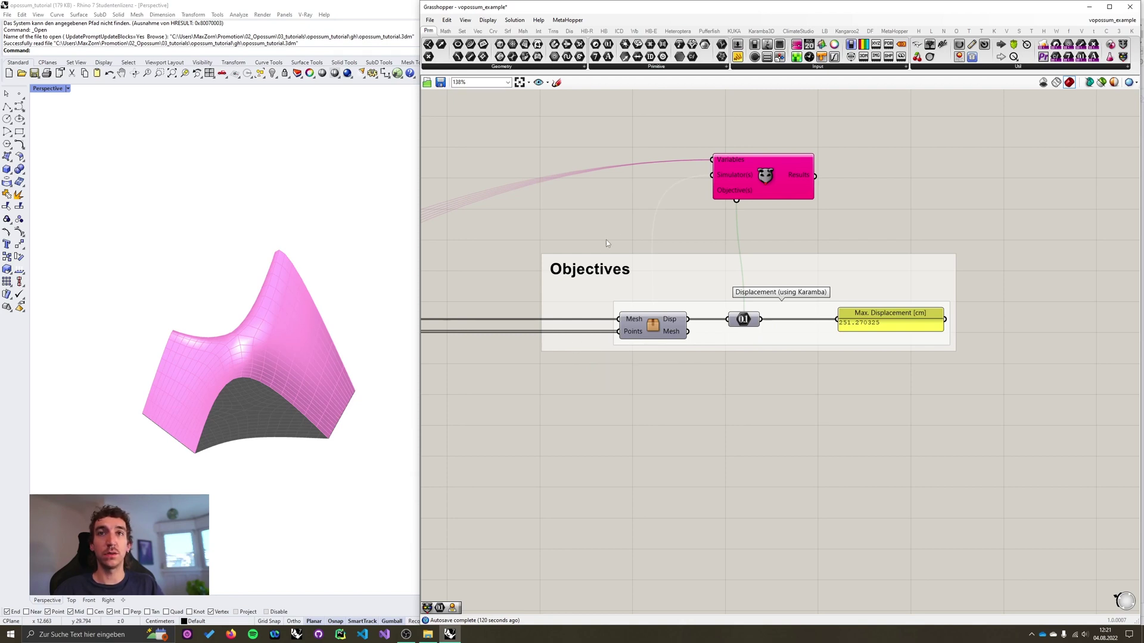
right_drag(609, 237, 599, 257)
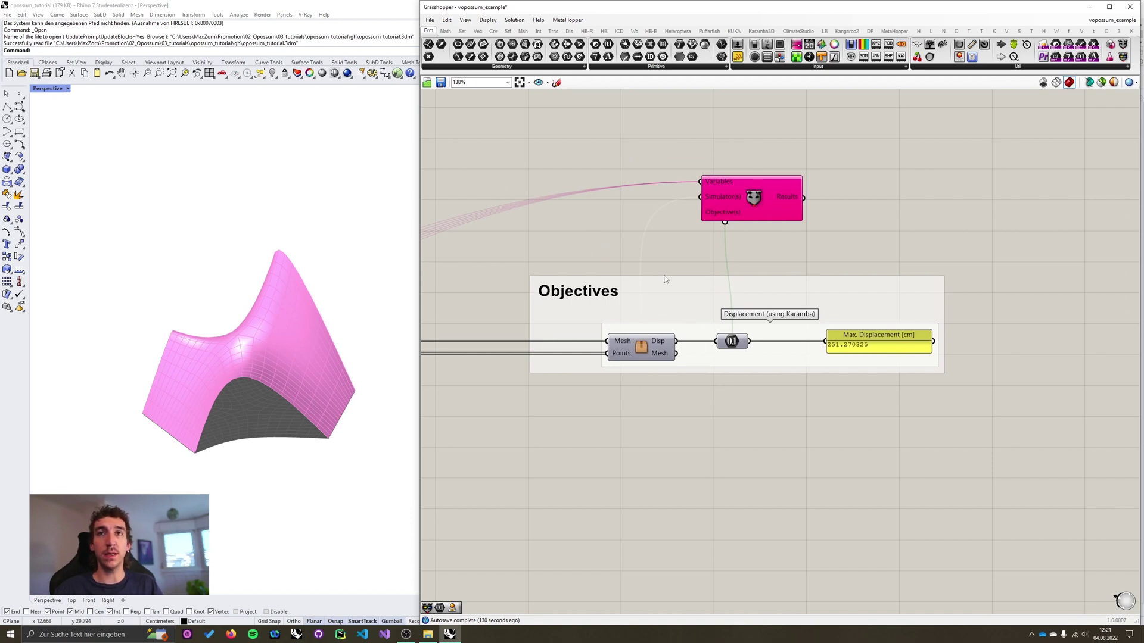
right_drag(665, 277, 602, 312)
click(699, 224)
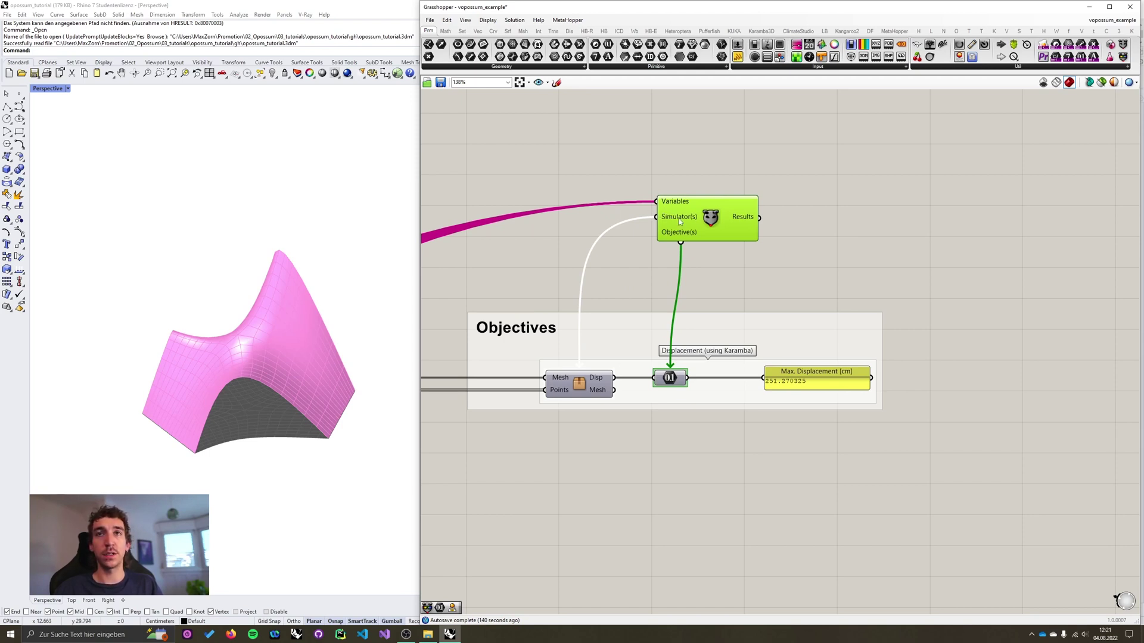
Step: Open the Opossum solver window, set to Minimize with RBFOpt, and reposition it
double_click(711, 220)
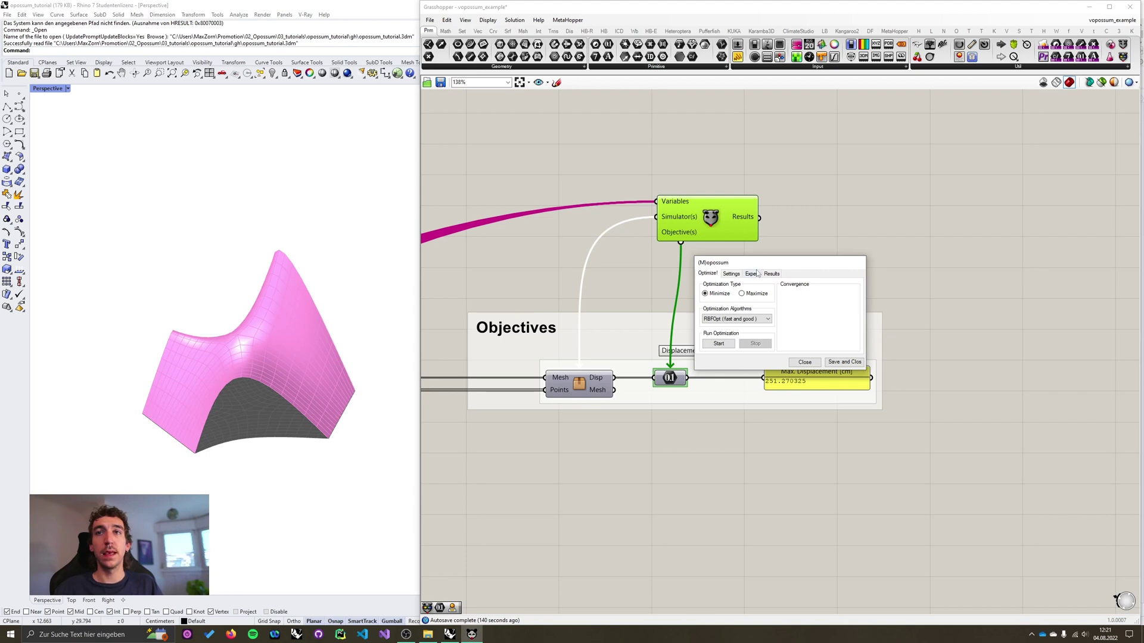
click(751, 273)
drag(751, 265, 558, 197)
click(513, 205)
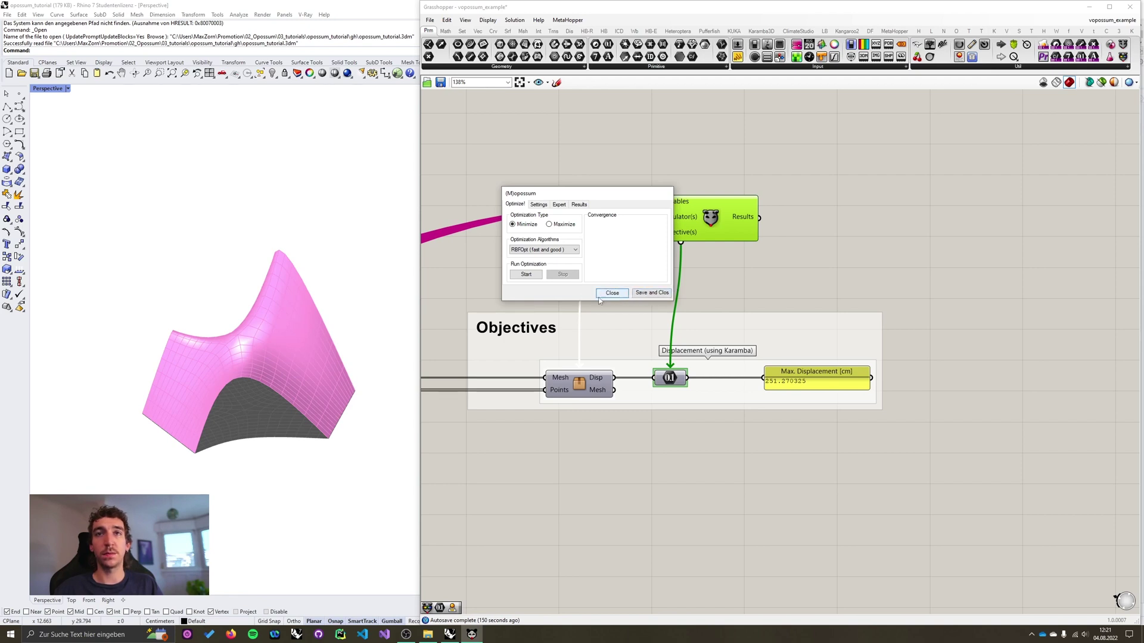
drag(588, 193, 553, 174)
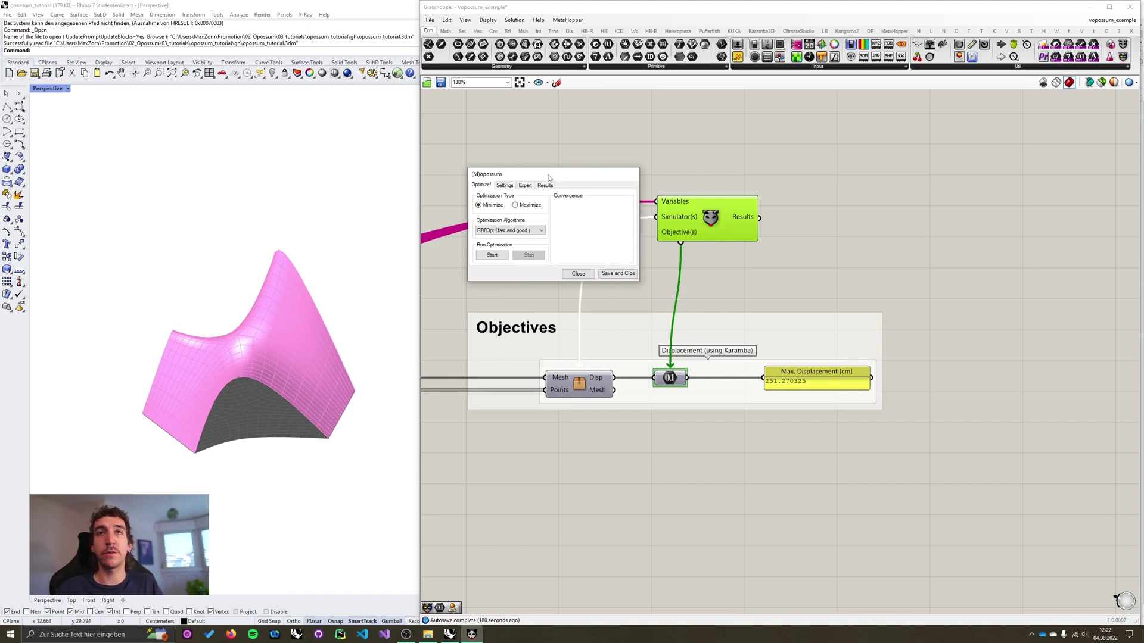
drag(548, 177, 561, 152)
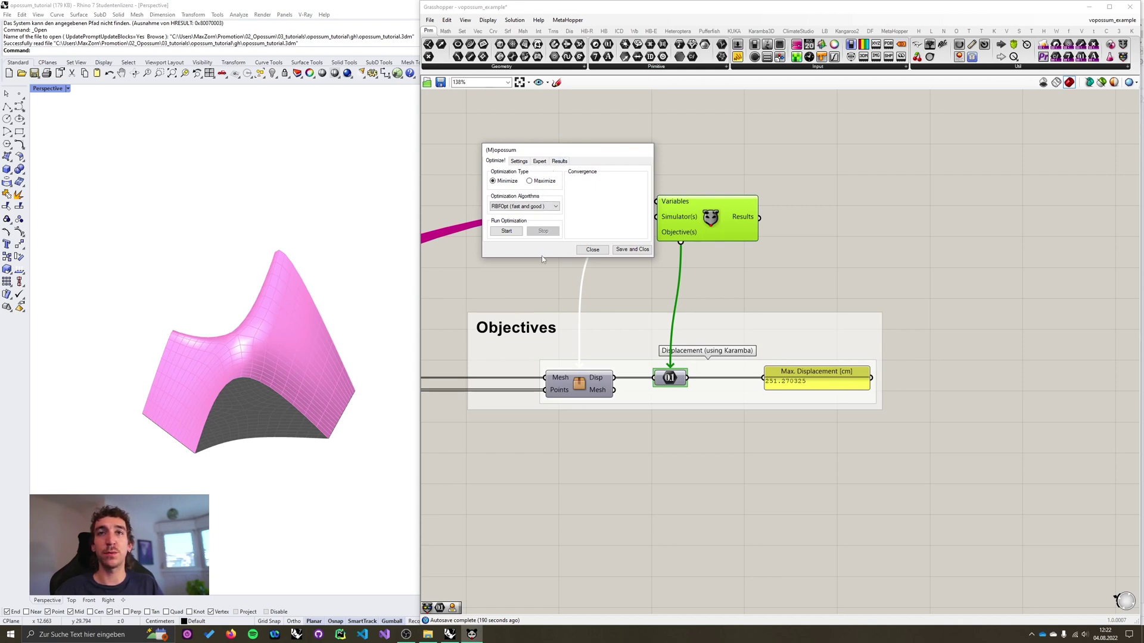
Step: Limit the optimization to 100 iterations and start the run
click(519, 161)
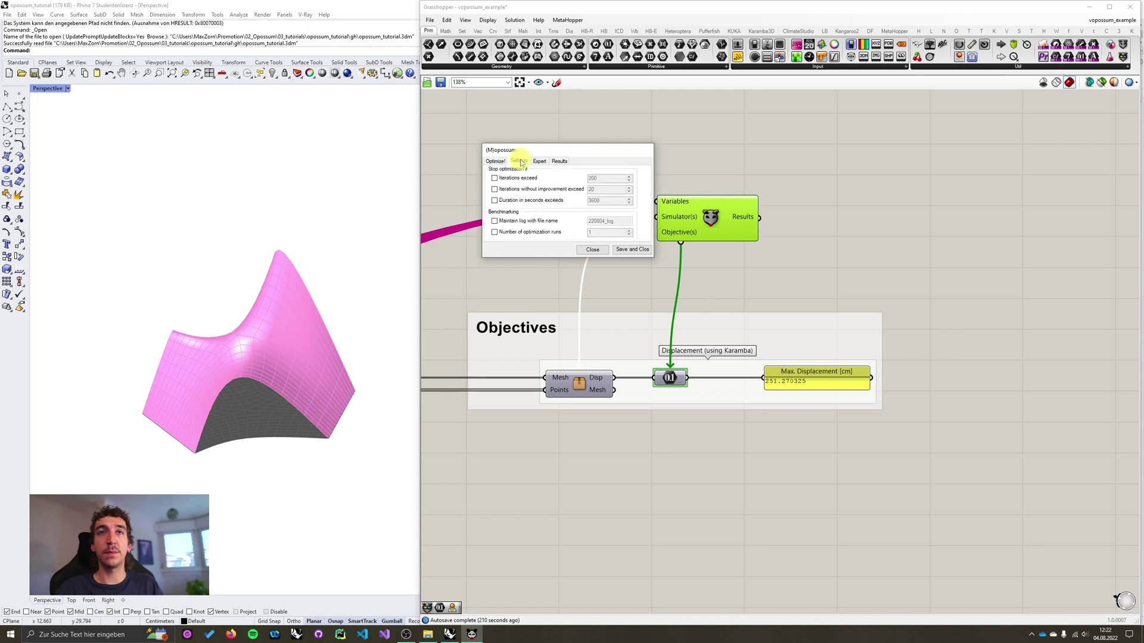
click(495, 178)
drag(597, 178, 570, 179)
text(10)
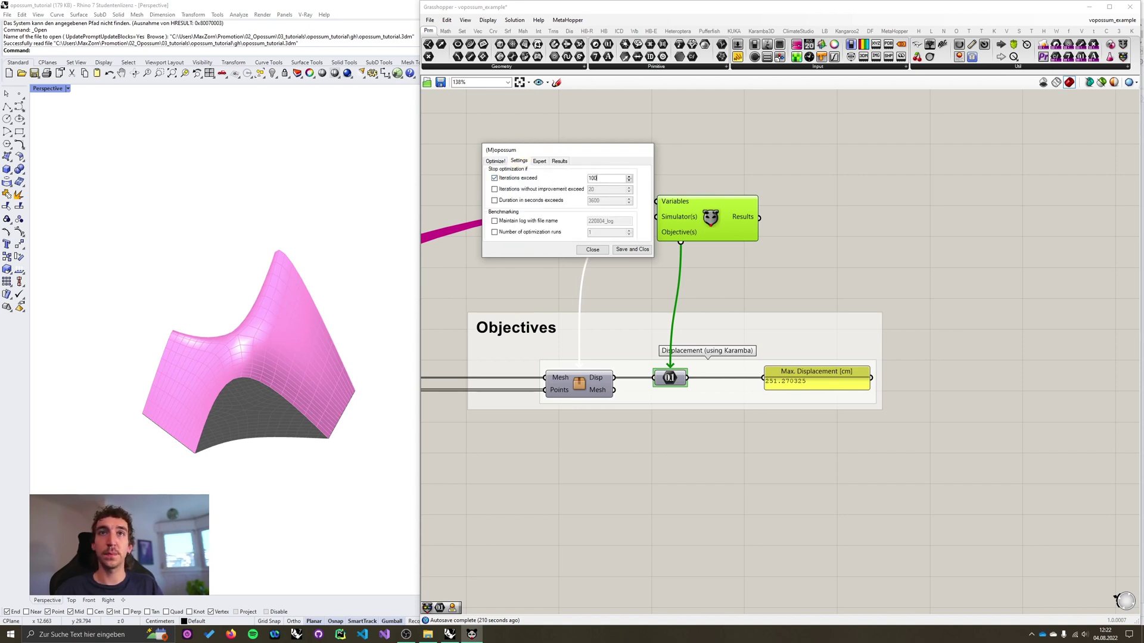
click(495, 162)
click(503, 231)
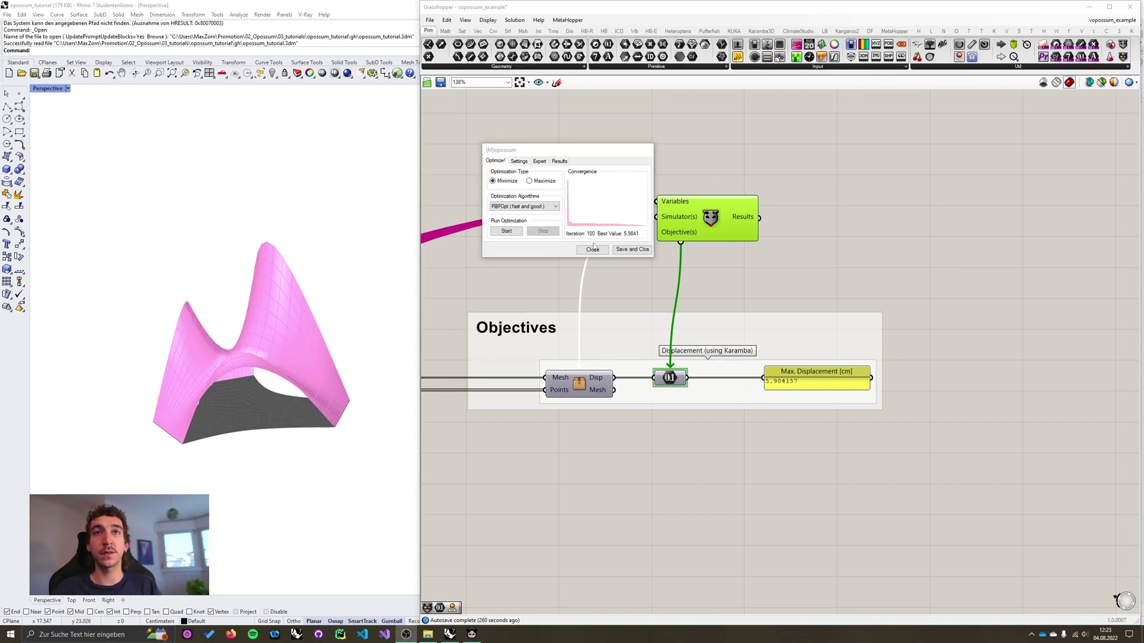
Step: Review the evaluated designs list and the convergence graph of the finished run
click(560, 162)
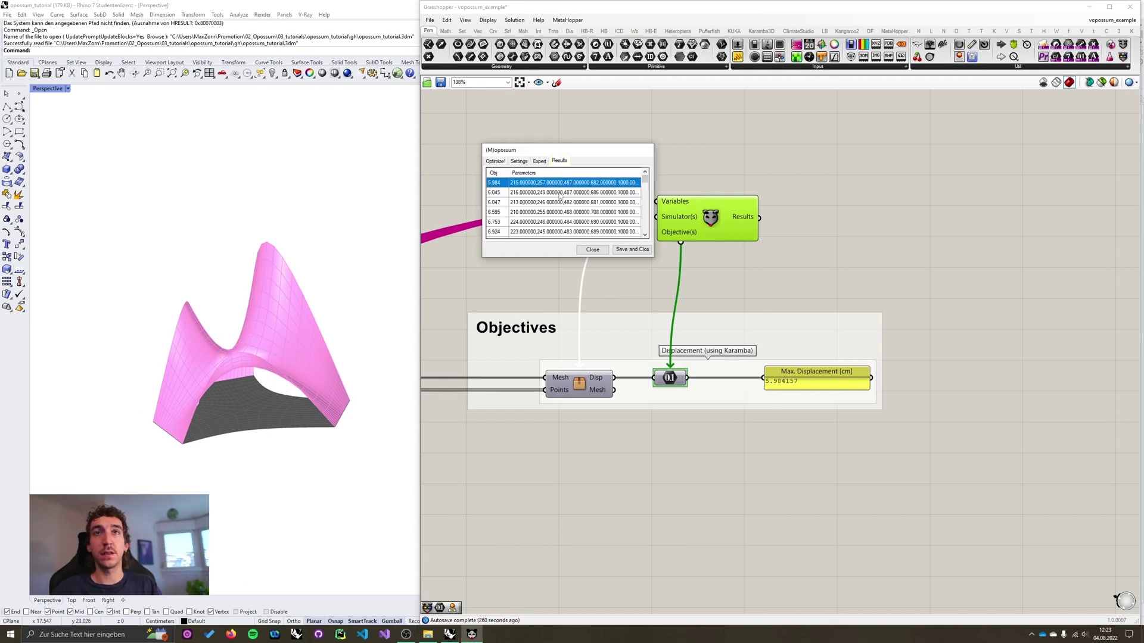
click(506, 162)
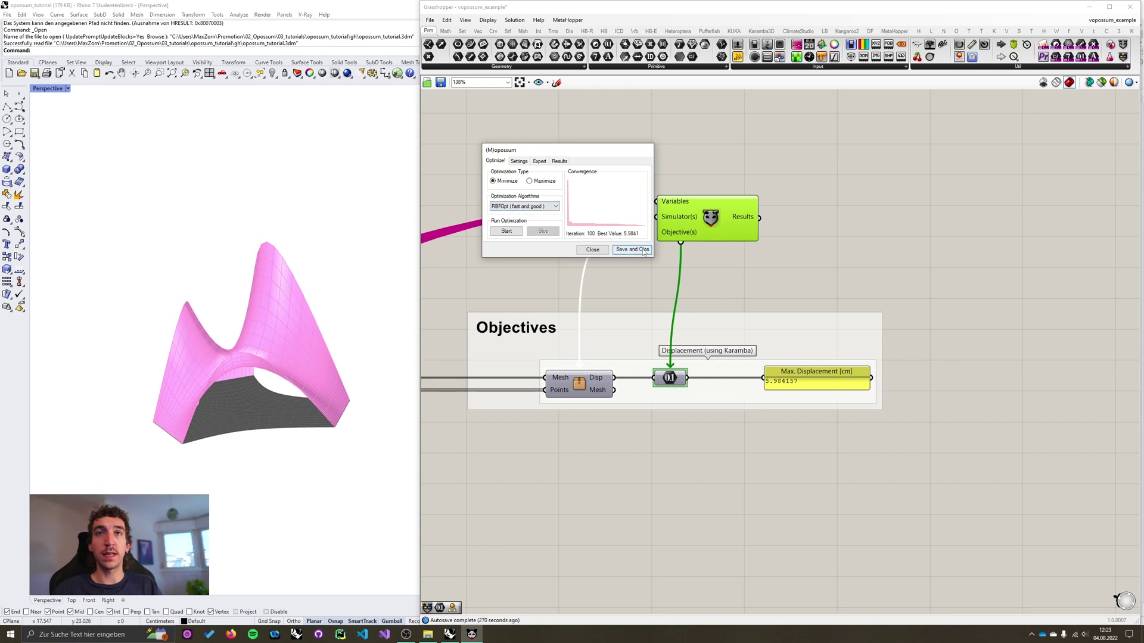
click(562, 162)
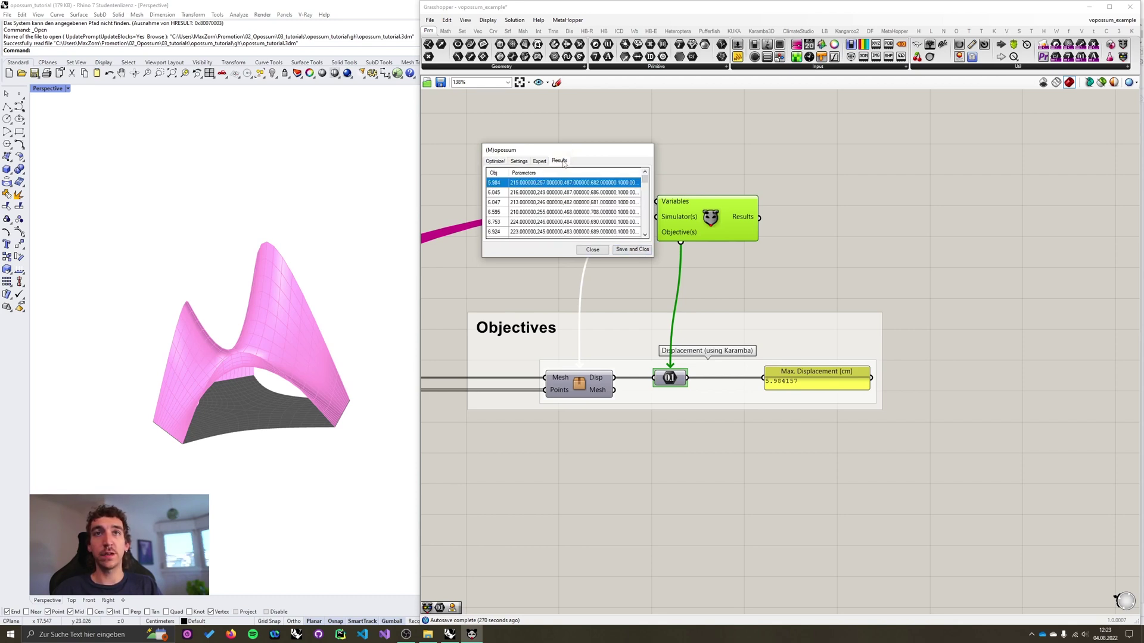
click(493, 160)
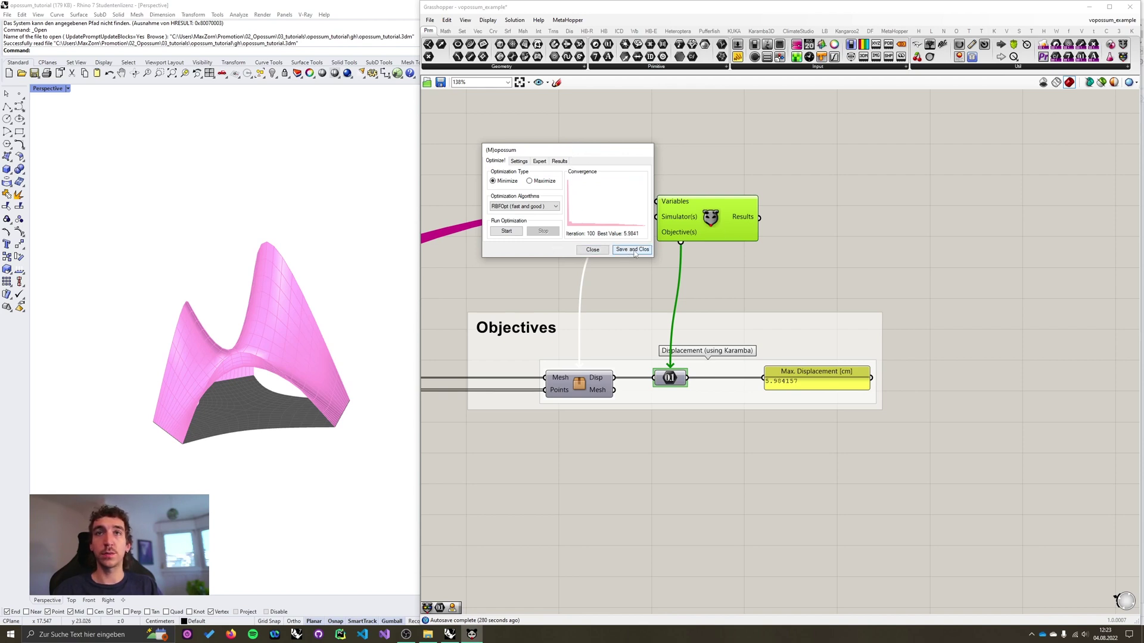
Step: Save the optimization result and place a Performance Explorer component beside the solver
click(630, 250)
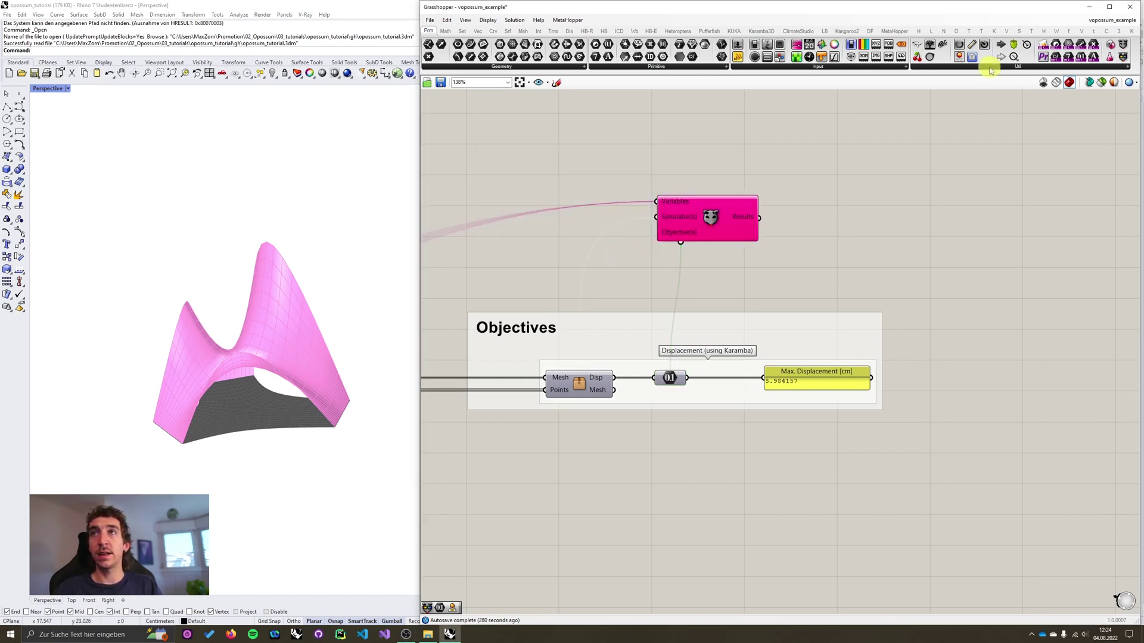
click(990, 66)
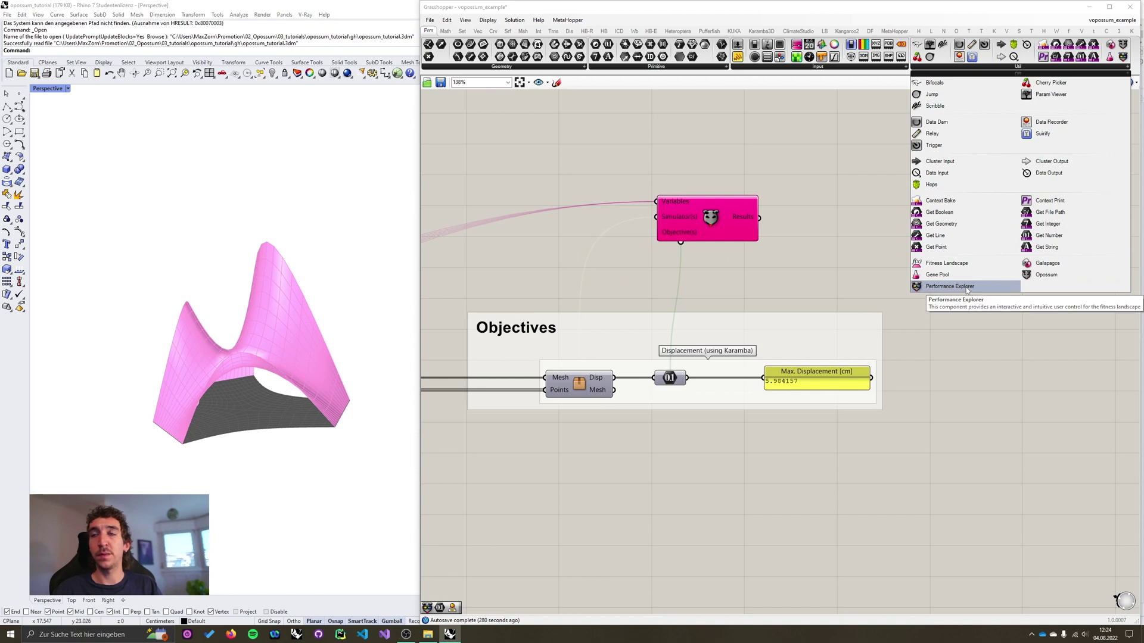
click(966, 287)
click(864, 219)
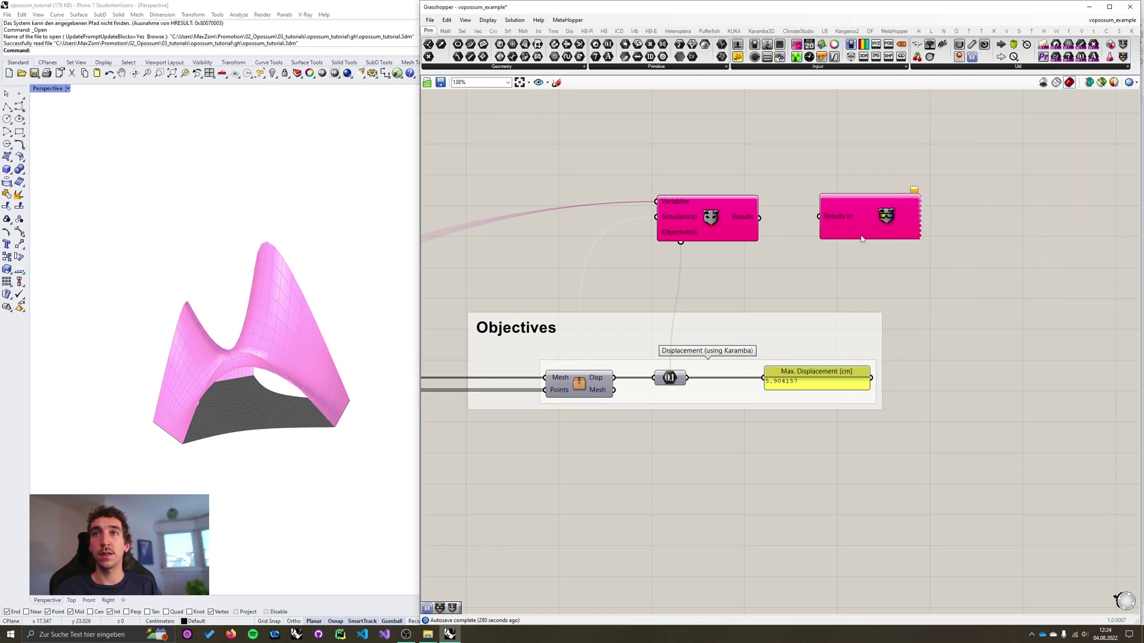
right_drag(822, 250, 760, 242)
click(799, 230)
click(730, 235)
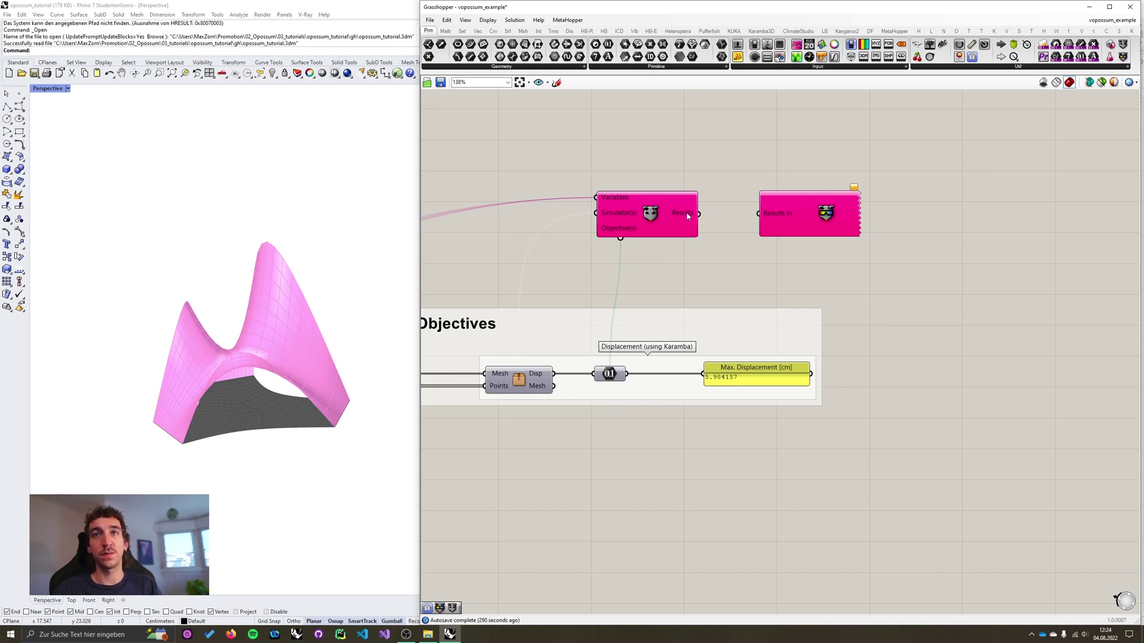
Step: Wire the solver's Results output into Performance Explorer's Results In input
drag(697, 213, 733, 176)
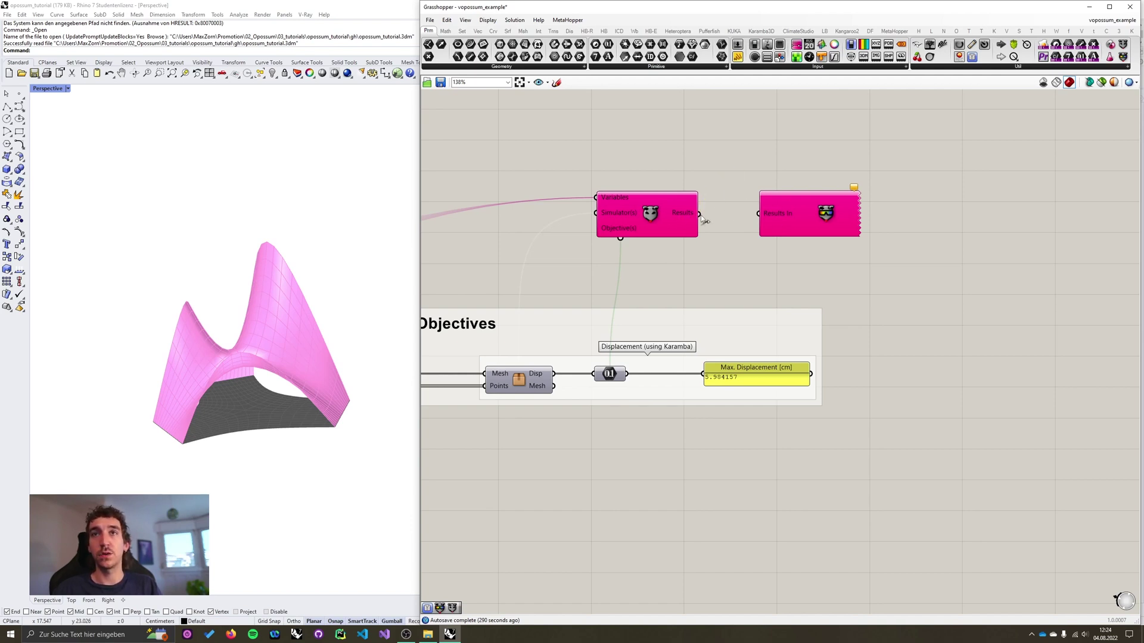
drag(698, 213, 762, 214)
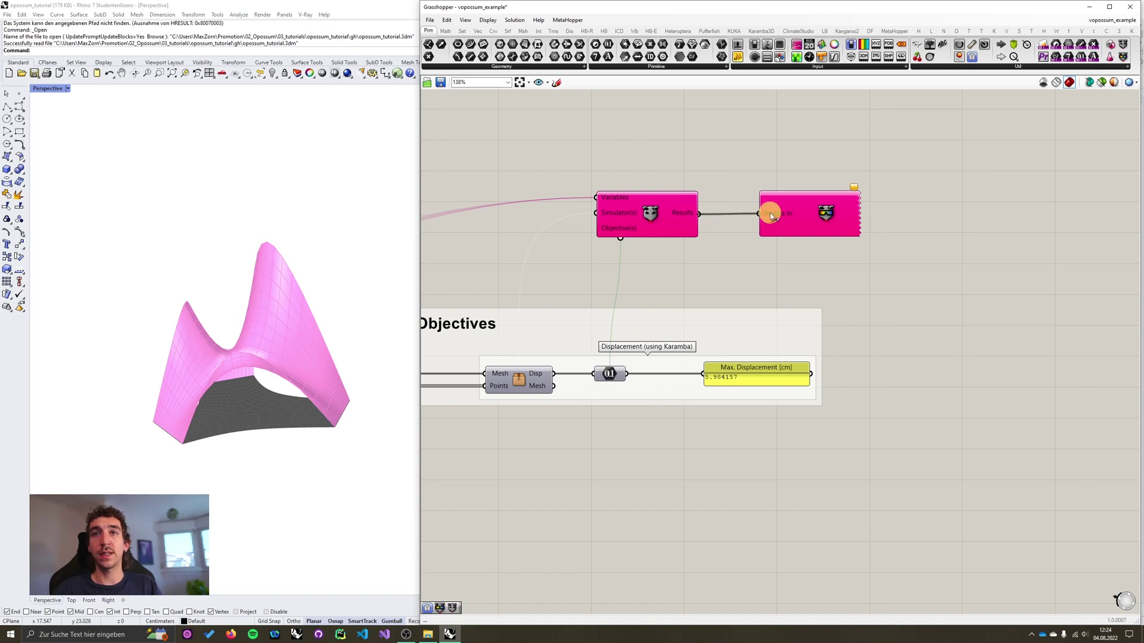
right_drag(792, 248, 818, 246)
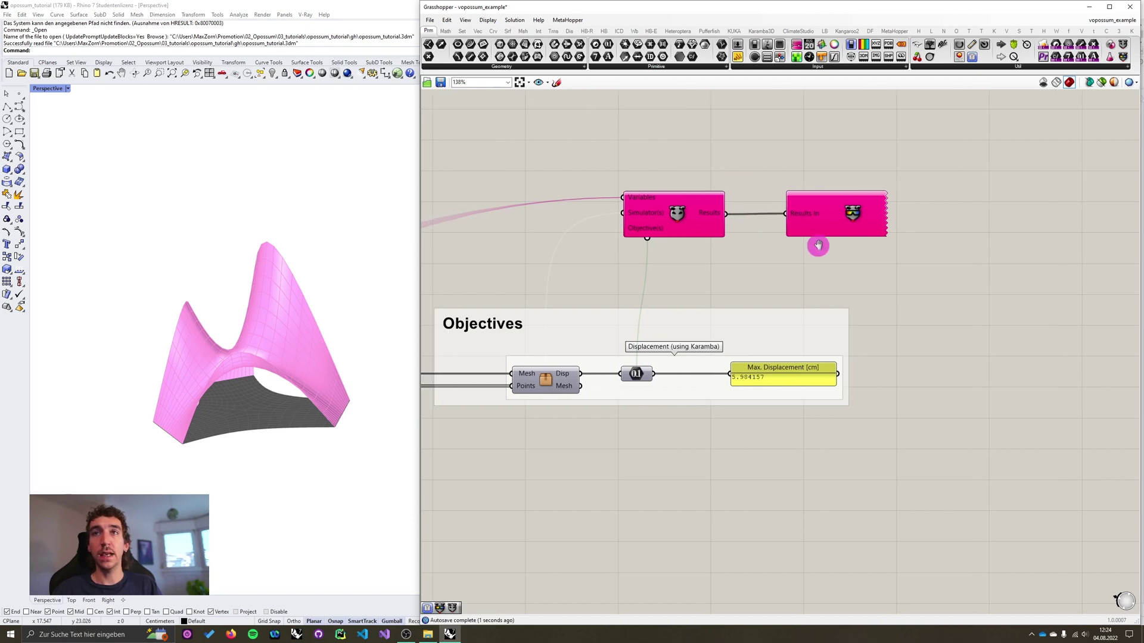
click(853, 216)
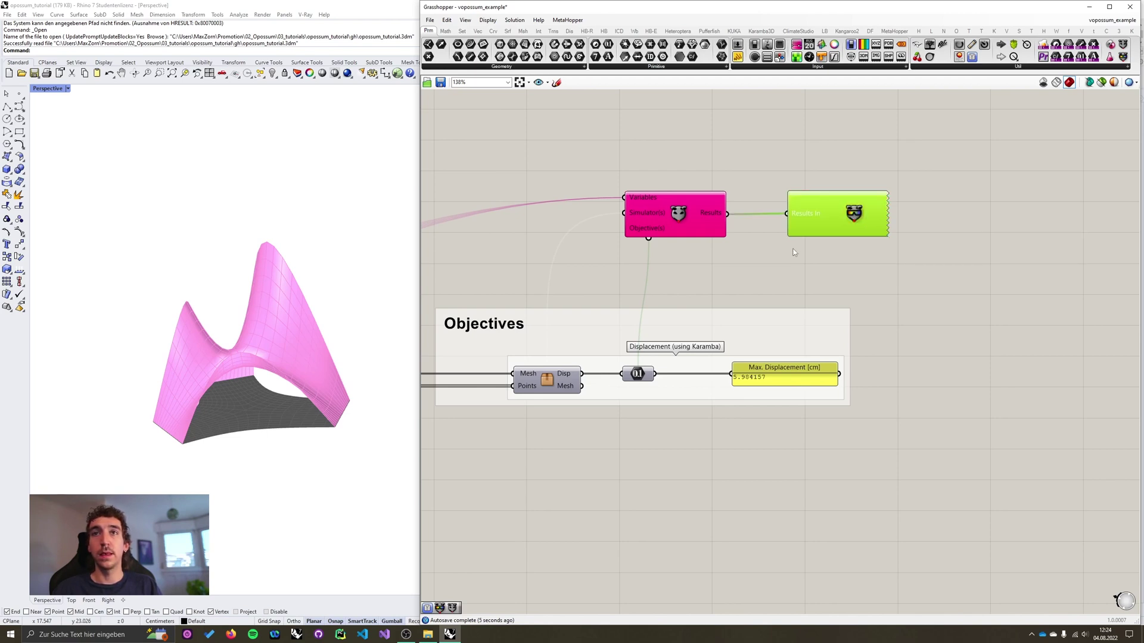
drag(319, 161, 475, 135)
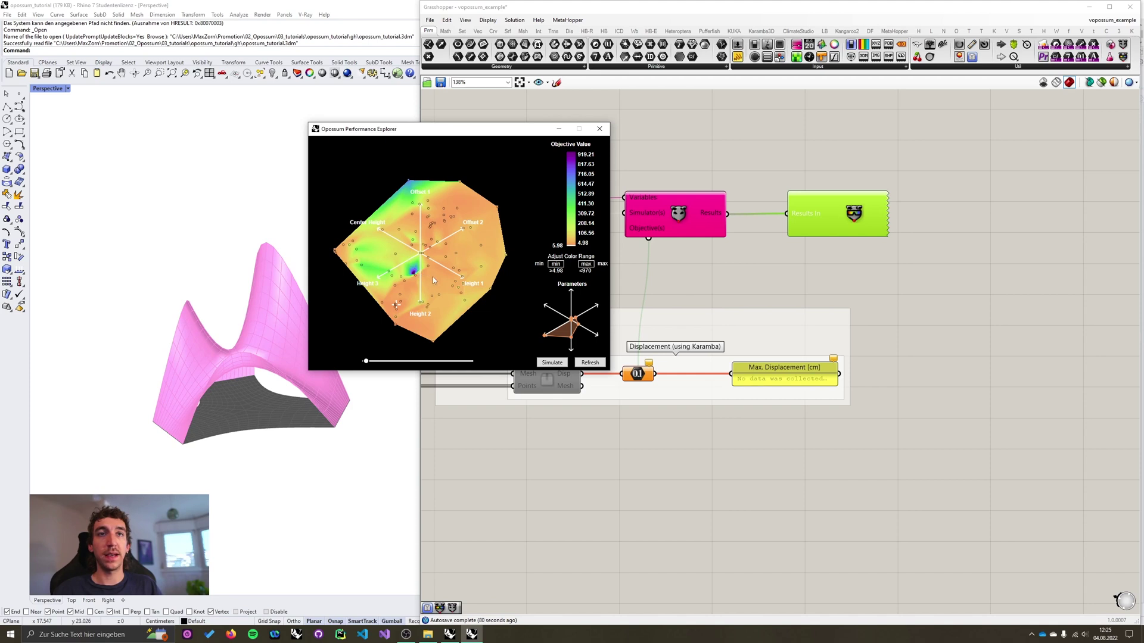
scroll(420, 272, up, 1)
scroll(397, 301, up, 3)
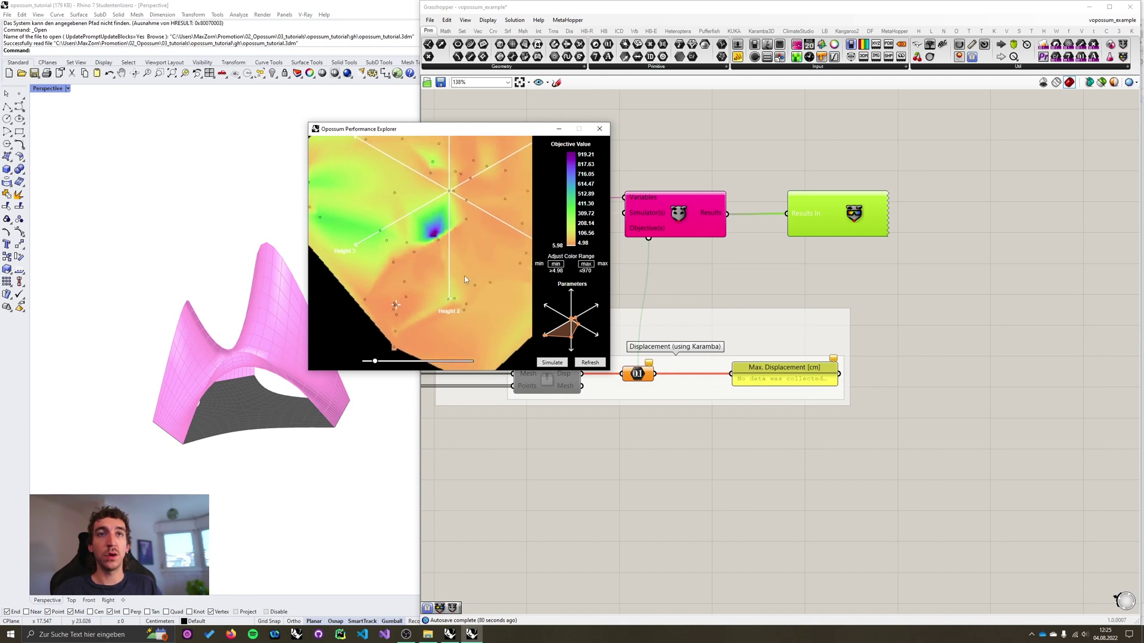
drag(375, 365, 439, 362)
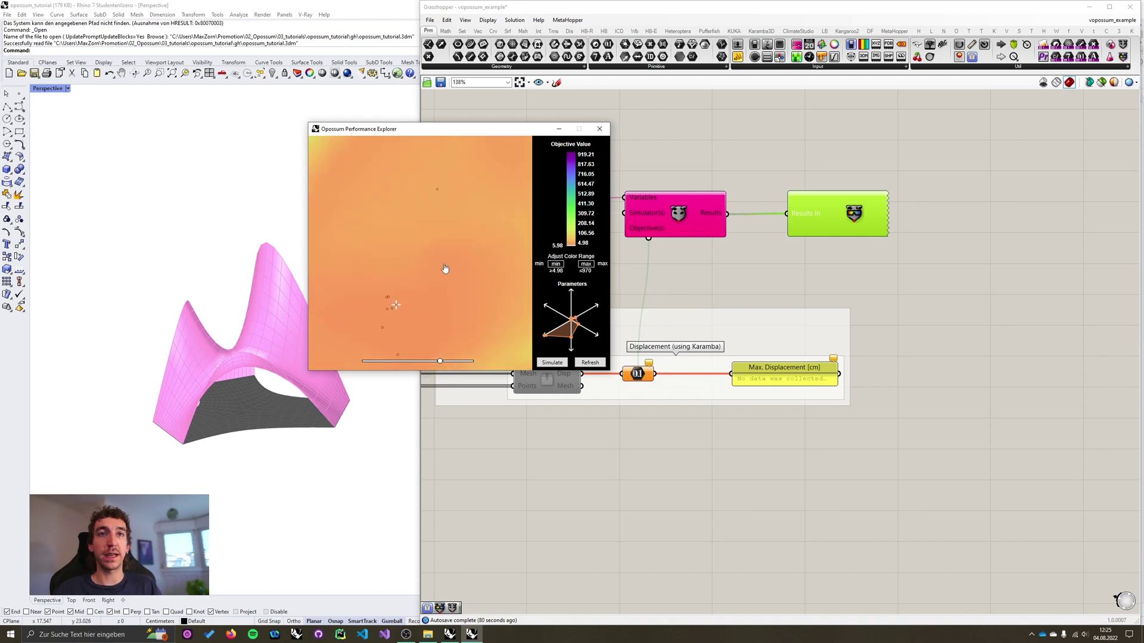
drag(440, 361, 360, 362)
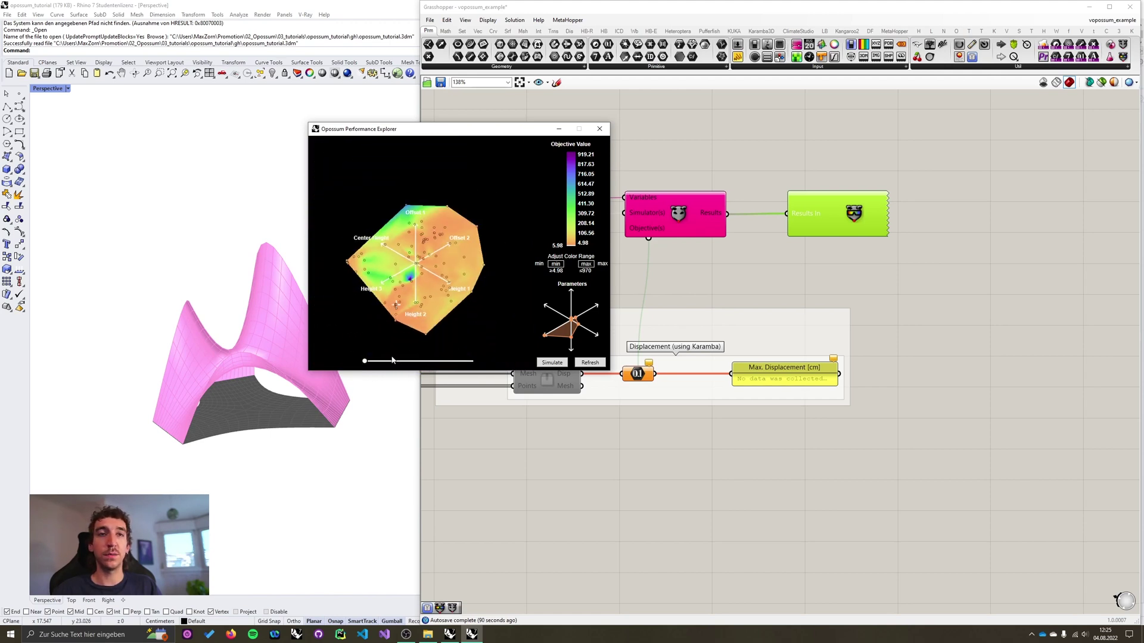
drag(366, 365, 370, 362)
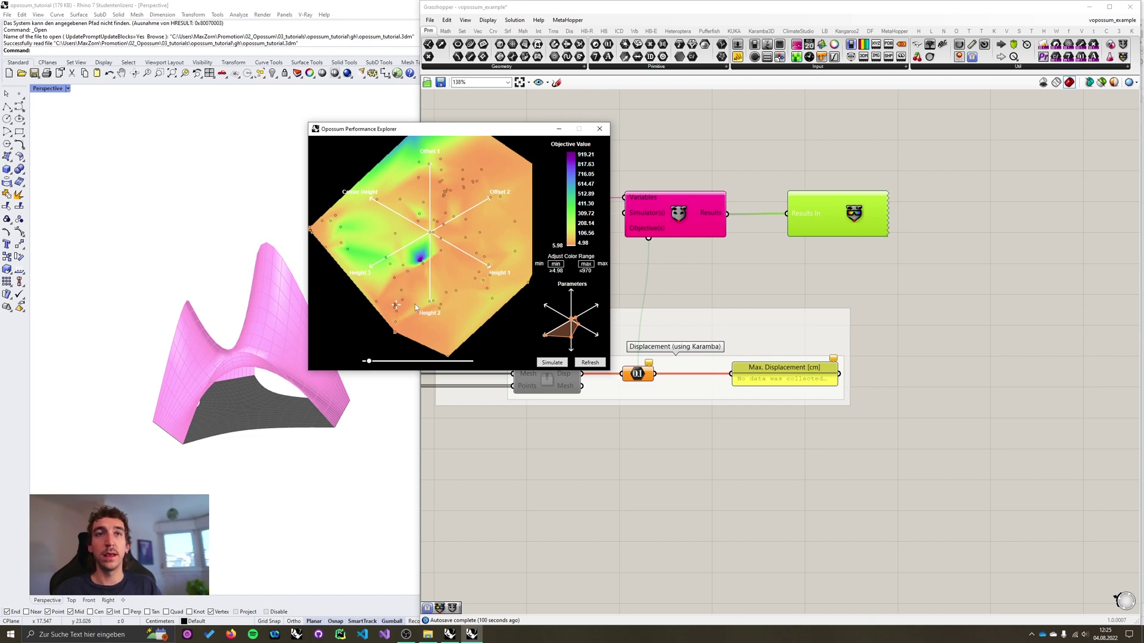
Step: Load several designs from different points of the performance landscape
click(407, 273)
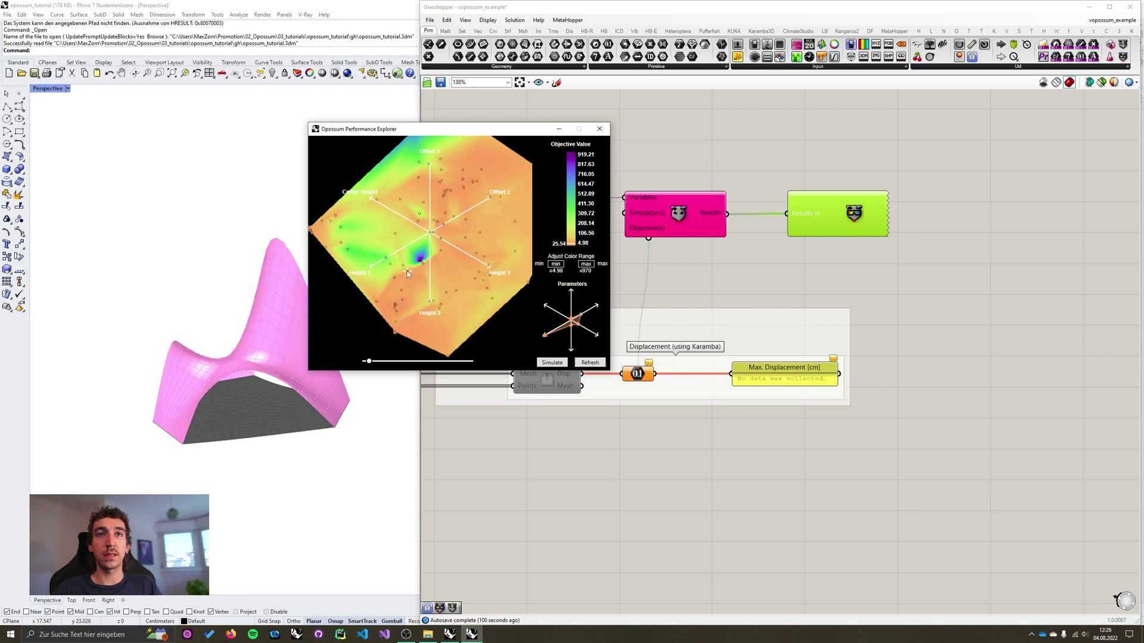
click(474, 279)
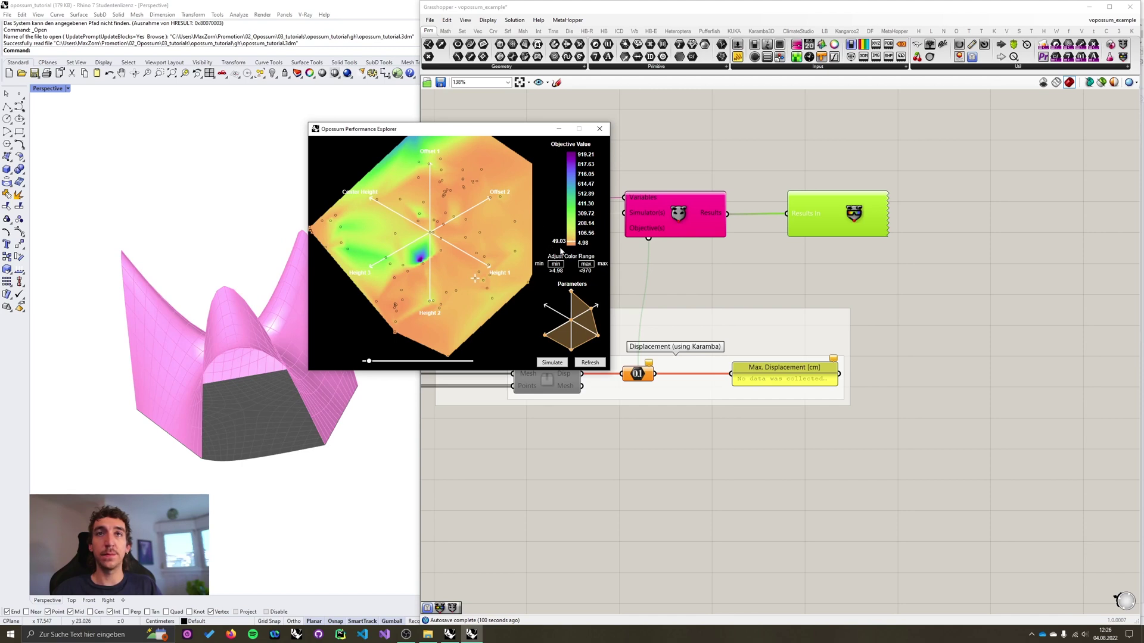
click(515, 221)
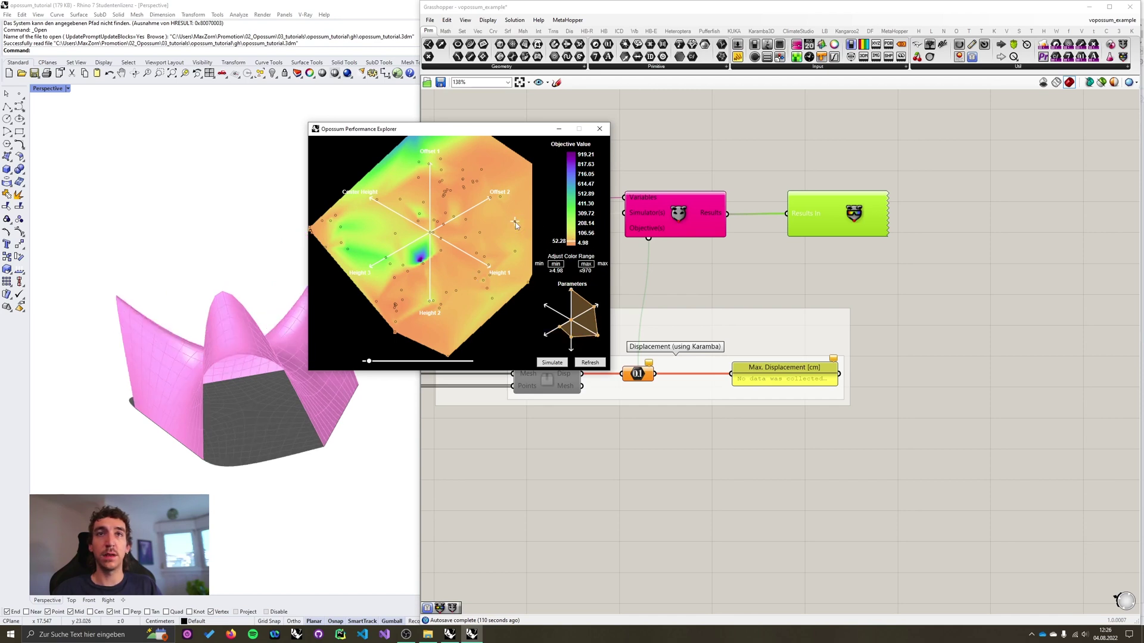
click(516, 252)
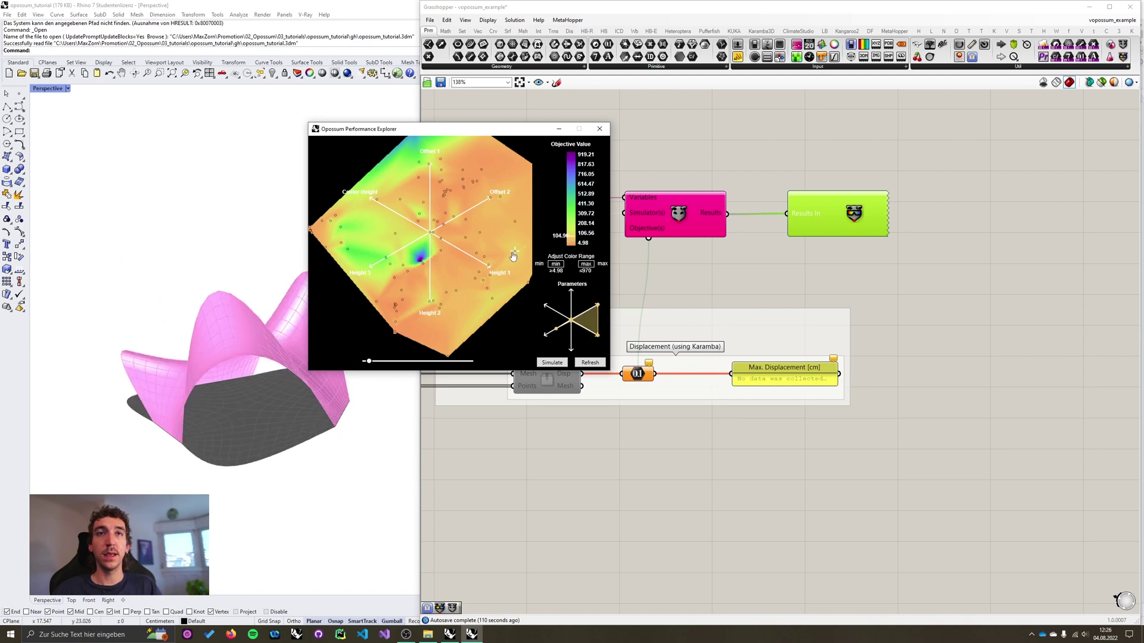
click(498, 216)
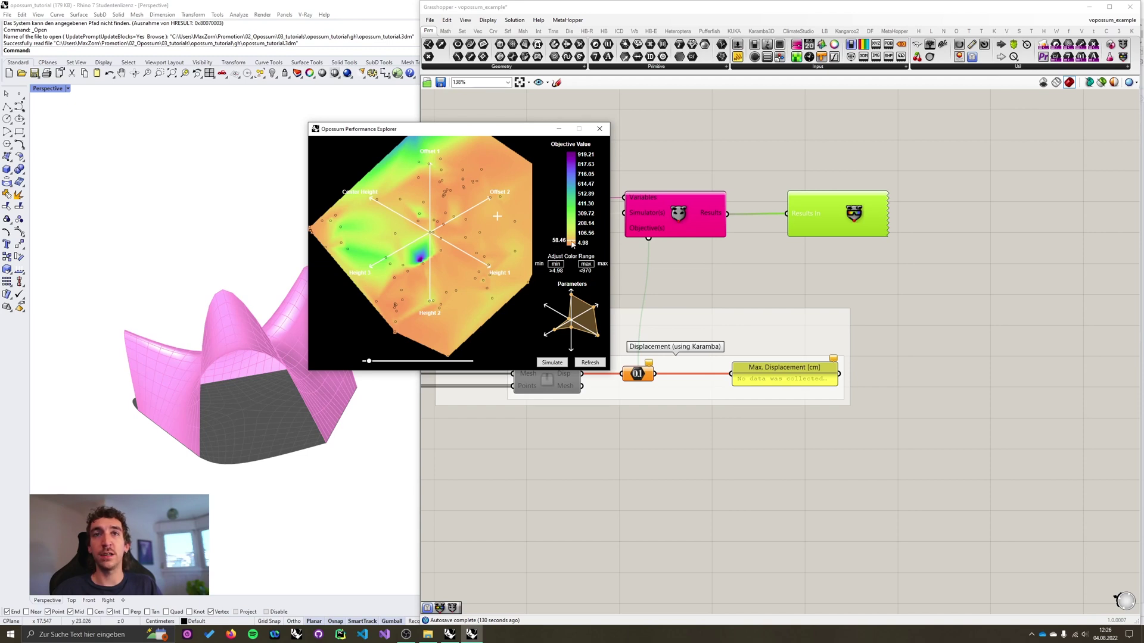
Step: Drag a design point across the map until the objective reads about 16.07
click(494, 226)
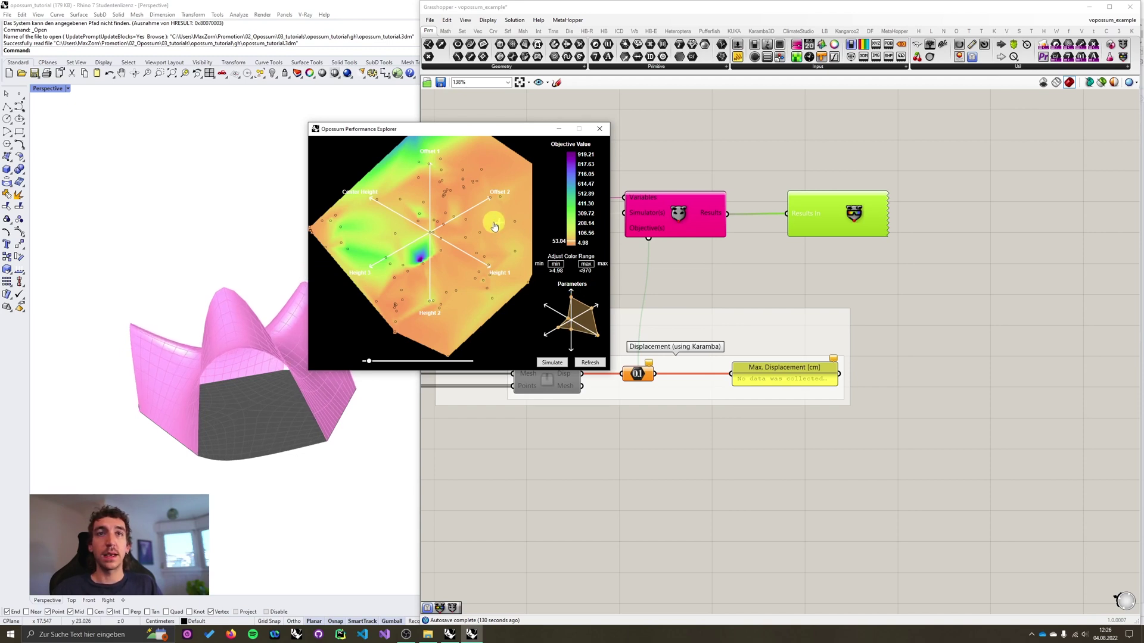
mouse_move(494, 225)
mouse_down()
mouse_move(489, 245)
mouse_move(501, 240)
mouse_move(468, 178)
mouse_move(445, 200)
mouse_move(413, 193)
mouse_move(366, 219)
mouse_move(373, 271)
mouse_move(452, 287)
mouse_move(451, 325)
mouse_up()
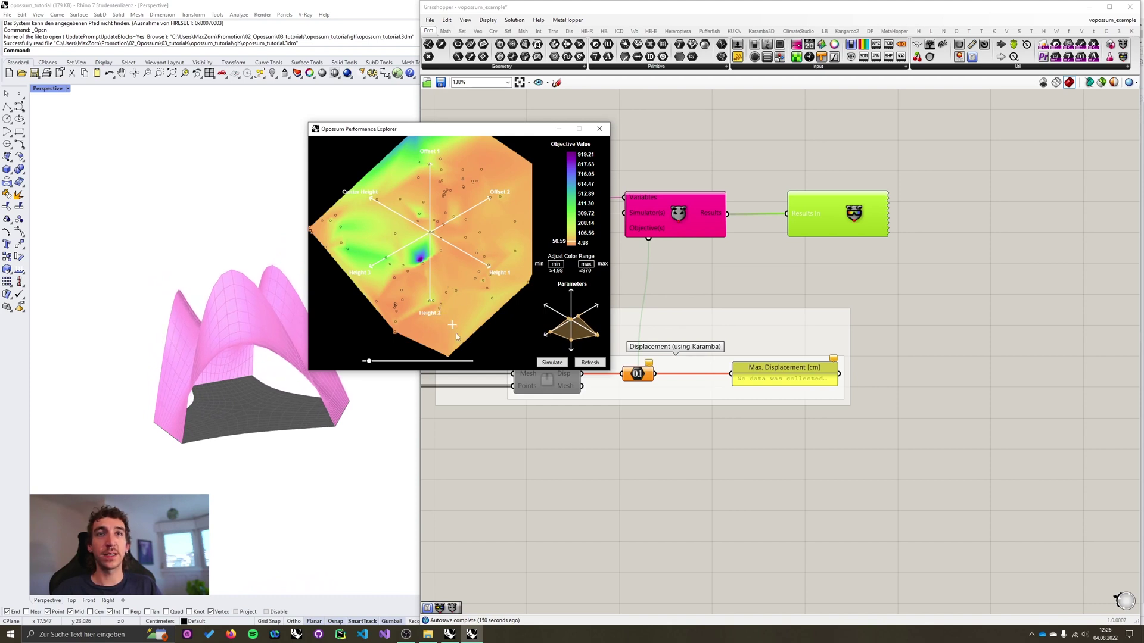
scroll(453, 332, up, 3)
mouse_move(451, 326)
mouse_down()
mouse_move(385, 335)
mouse_move(378, 255)
mouse_up()
scroll(405, 296, down, 3)
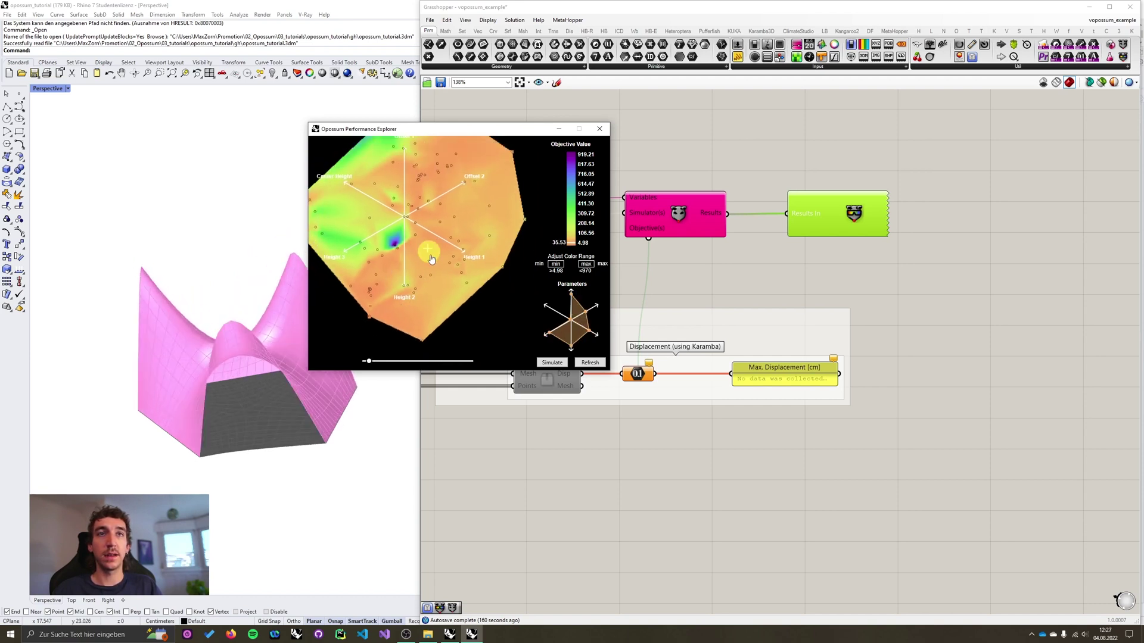
drag(433, 262, 494, 196)
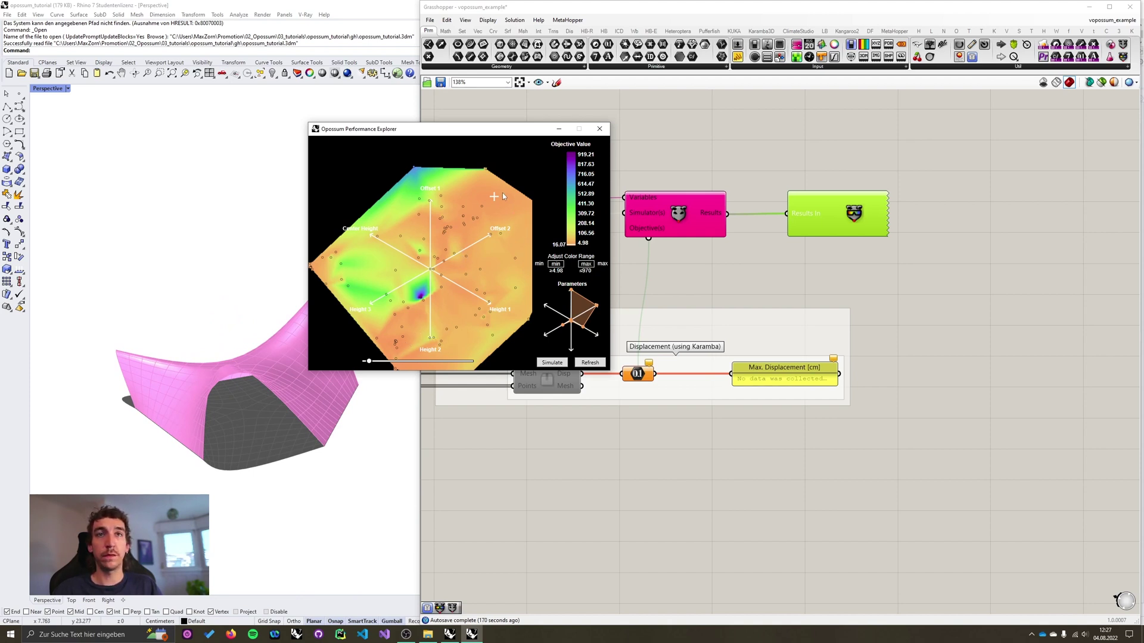
Step: Move the explorer window right and simulate the currently chosen design point
scroll(509, 197, up, 3)
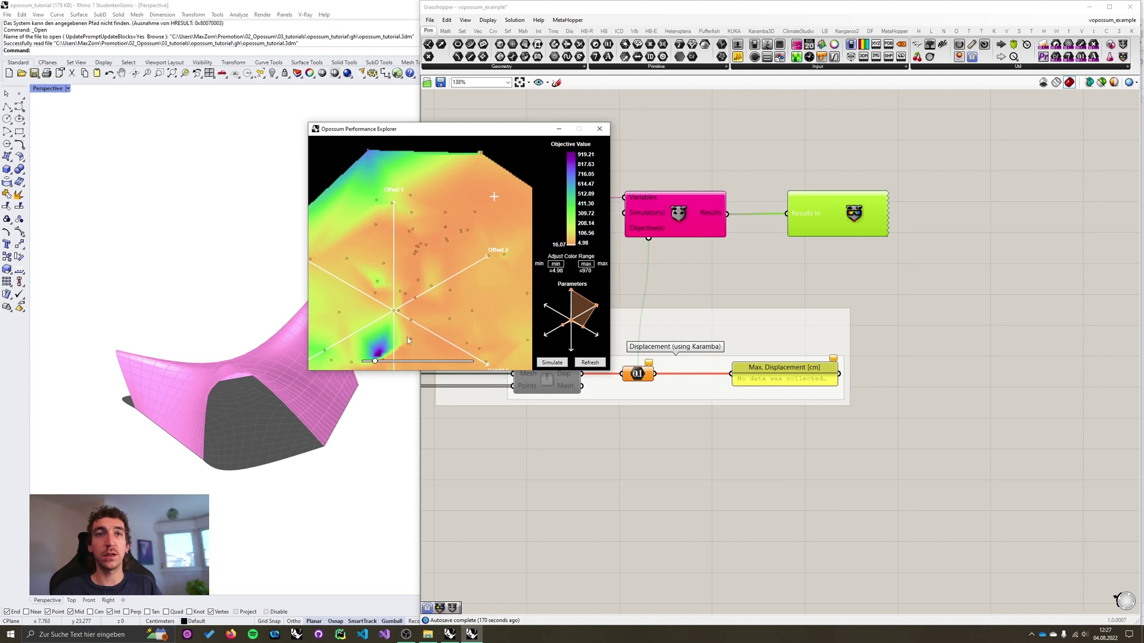
drag(449, 132, 543, 123)
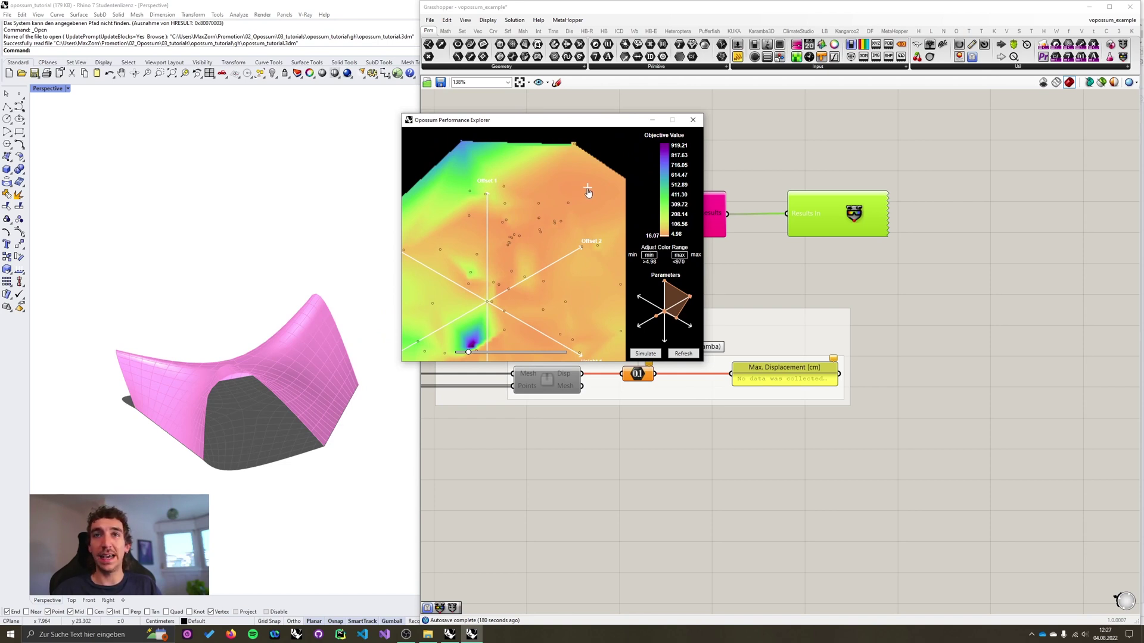
click(643, 354)
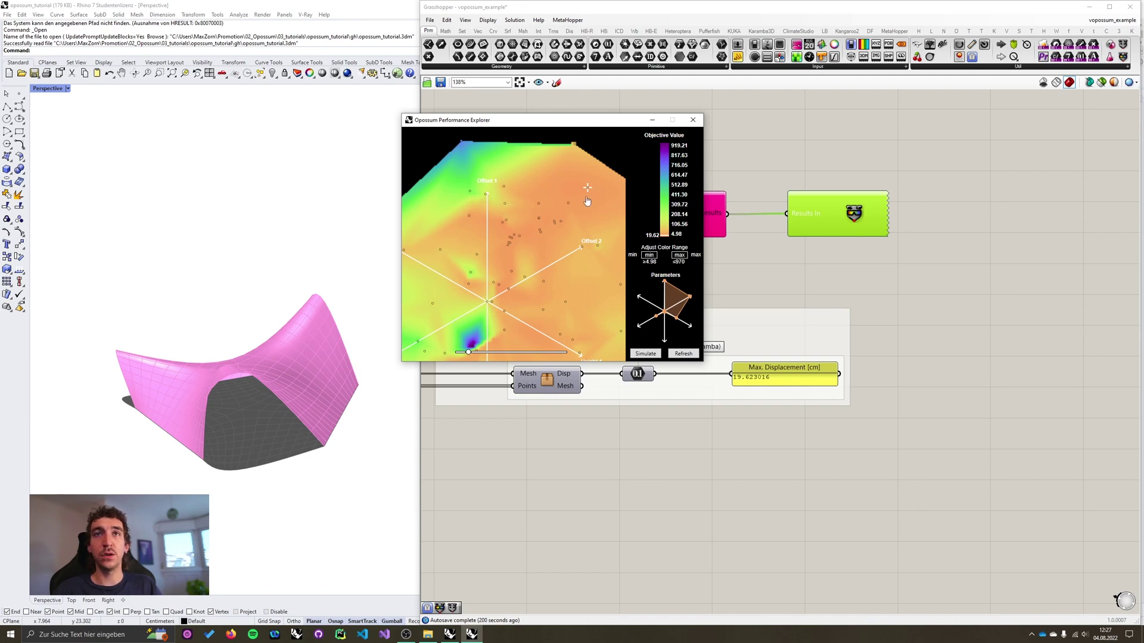
Step: Try several new map points and simulate them to add real results to the landscape
click(549, 181)
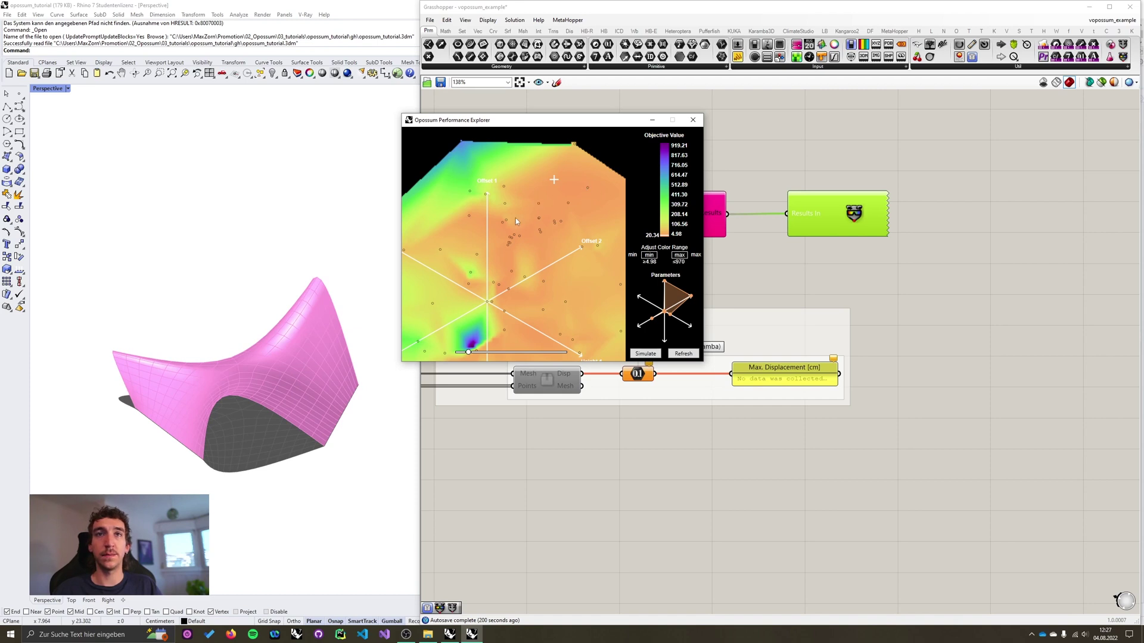
click(475, 322)
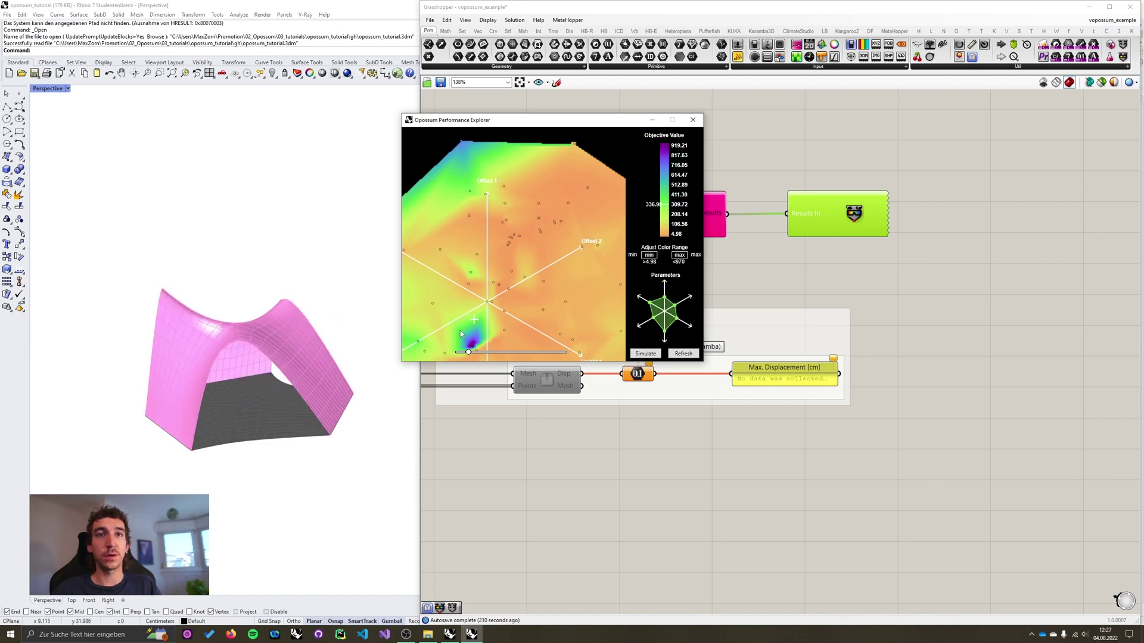
click(476, 270)
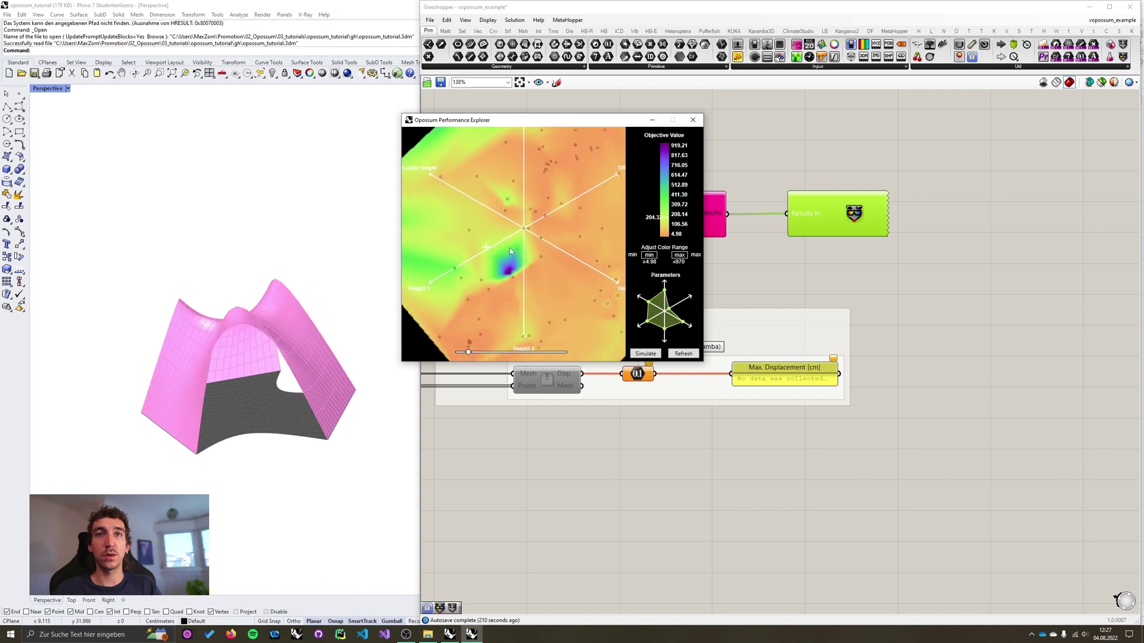
click(509, 248)
click(651, 352)
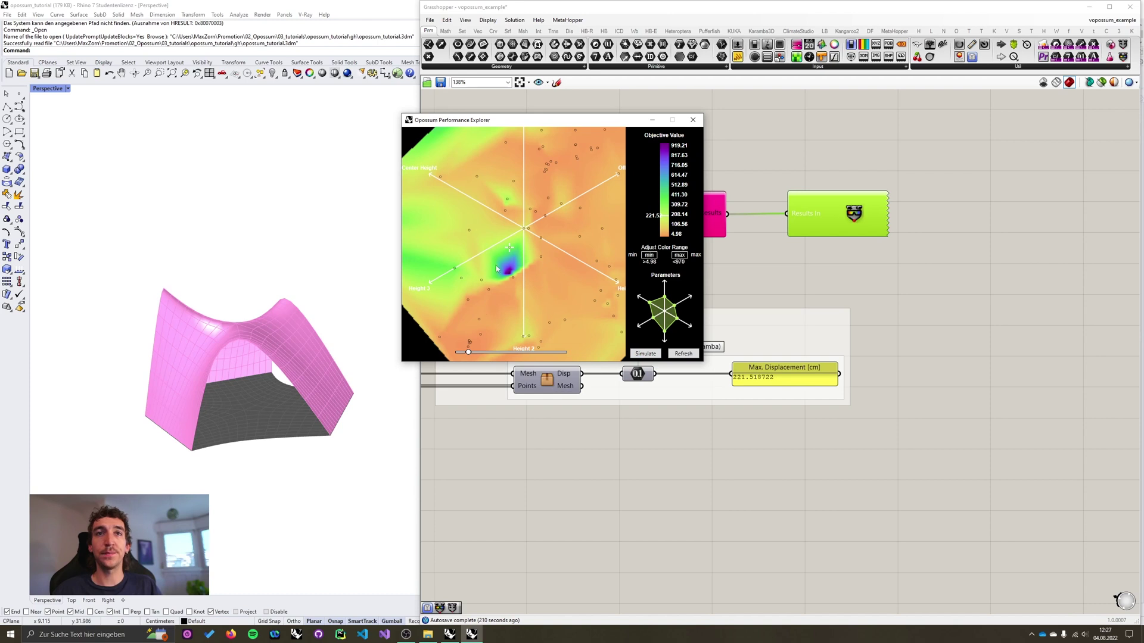
click(425, 219)
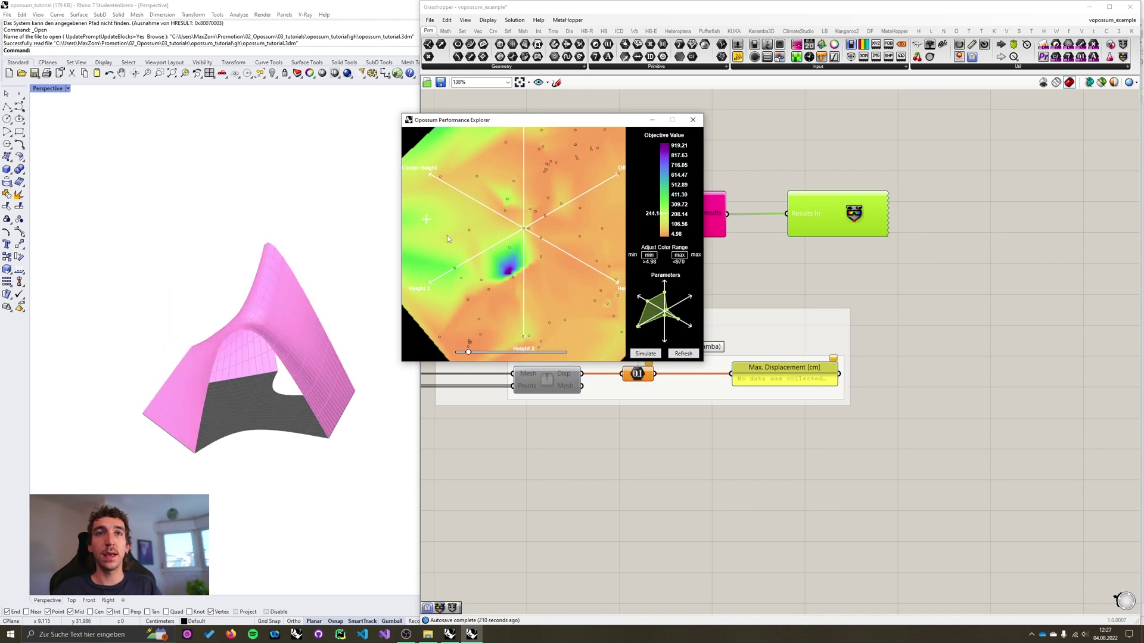
click(654, 354)
click(538, 270)
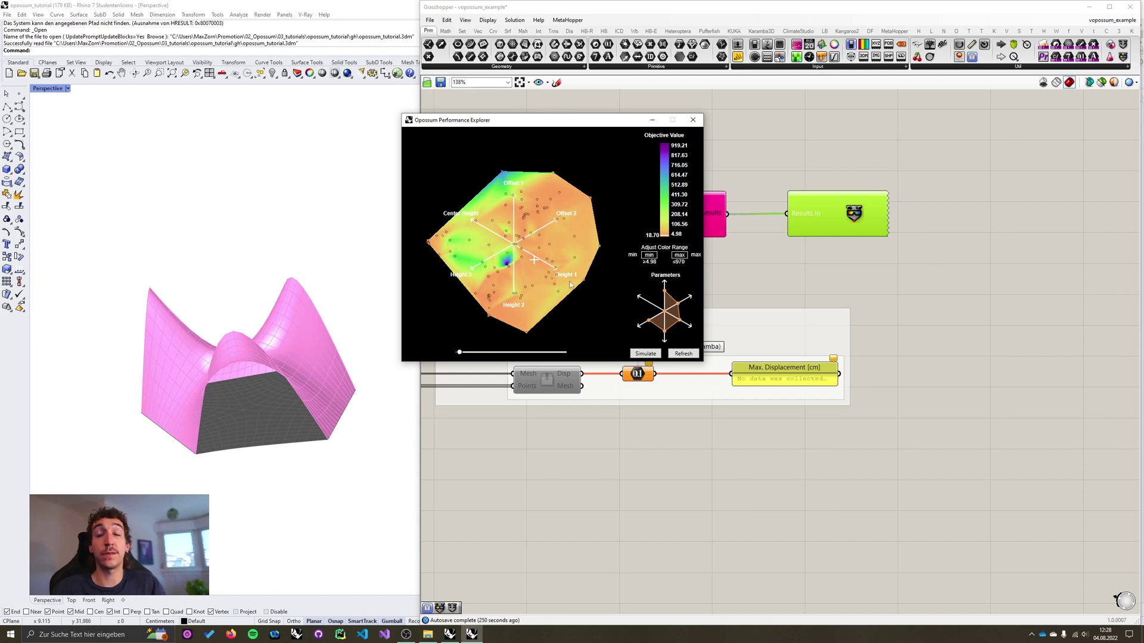
scroll(566, 248, up, 2)
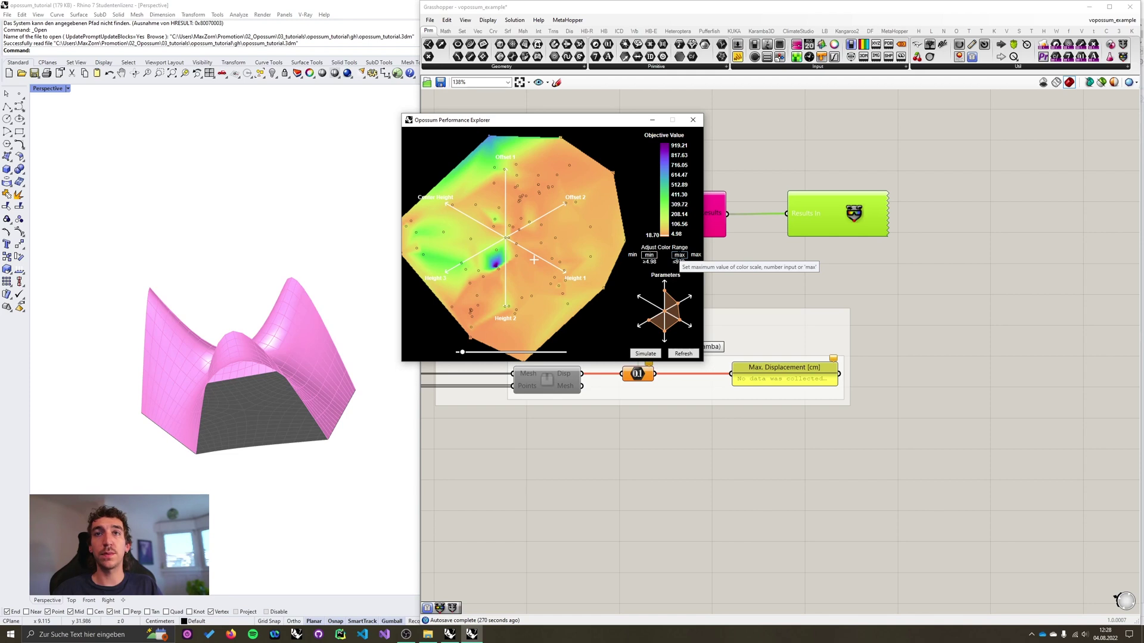
Step: Cap the explorer's colour range maximum at 30, refresh the map, and pick a design in the green region
click(679, 255)
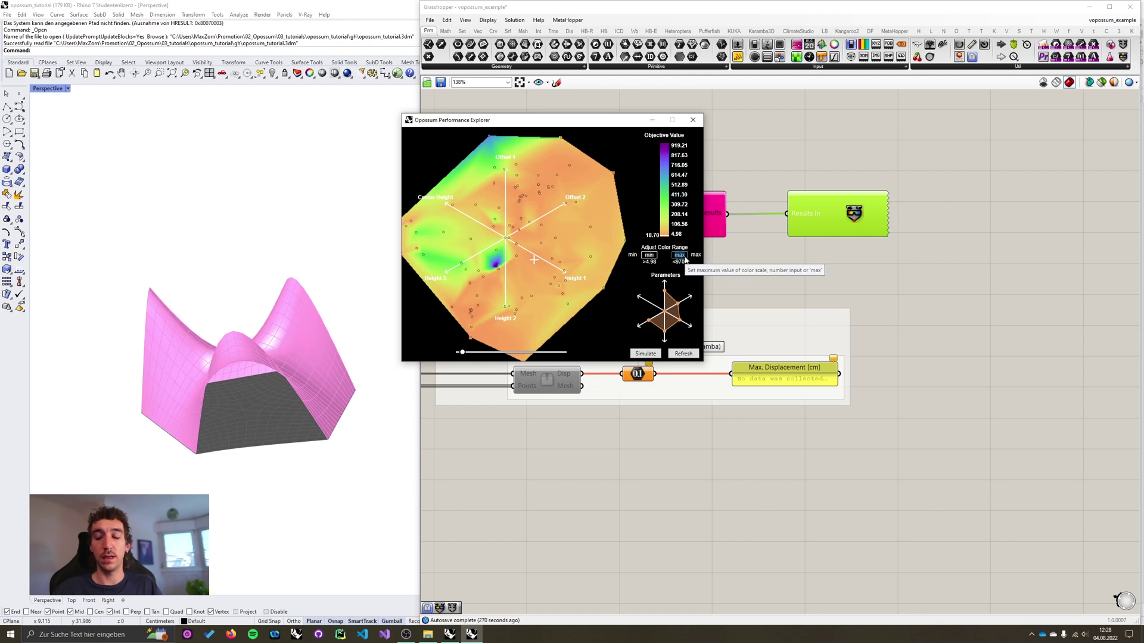
text(30)
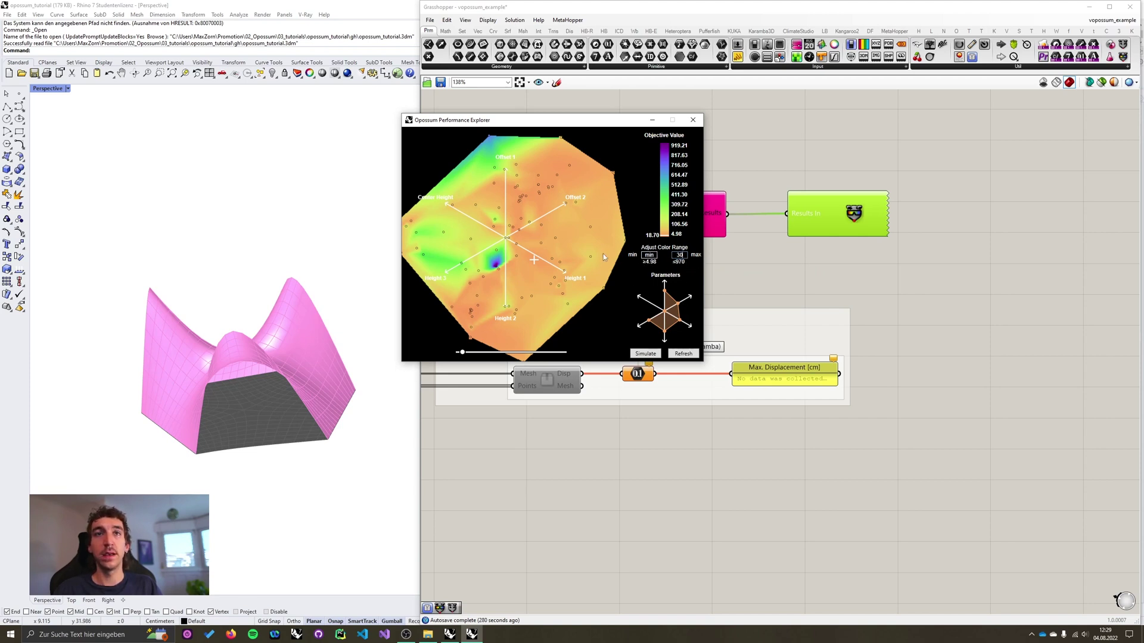
click(685, 354)
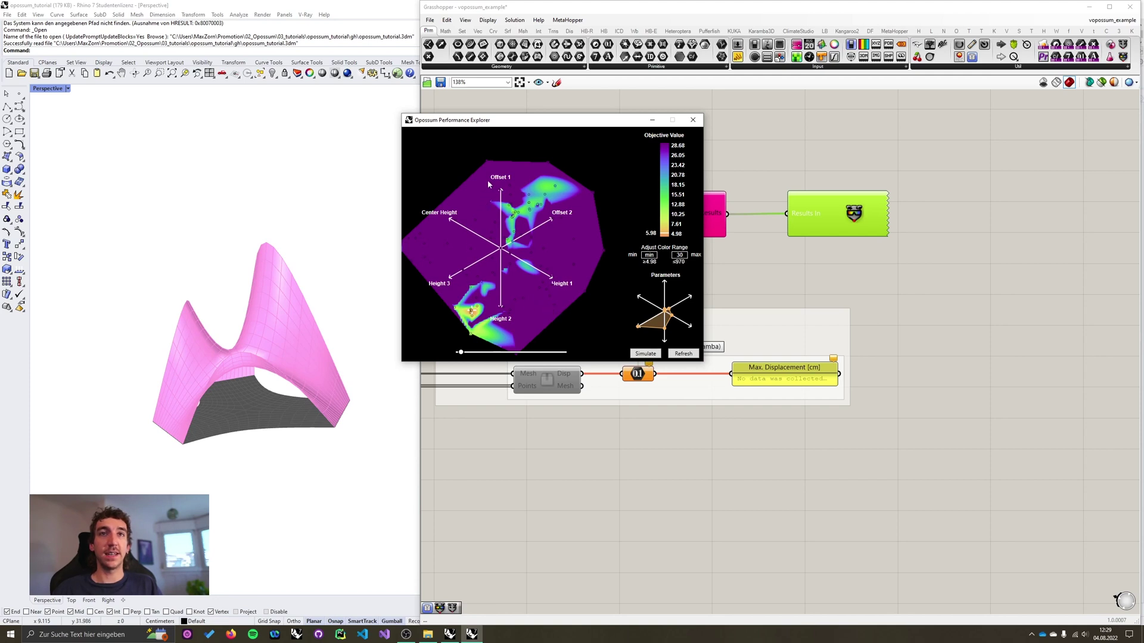
click(525, 281)
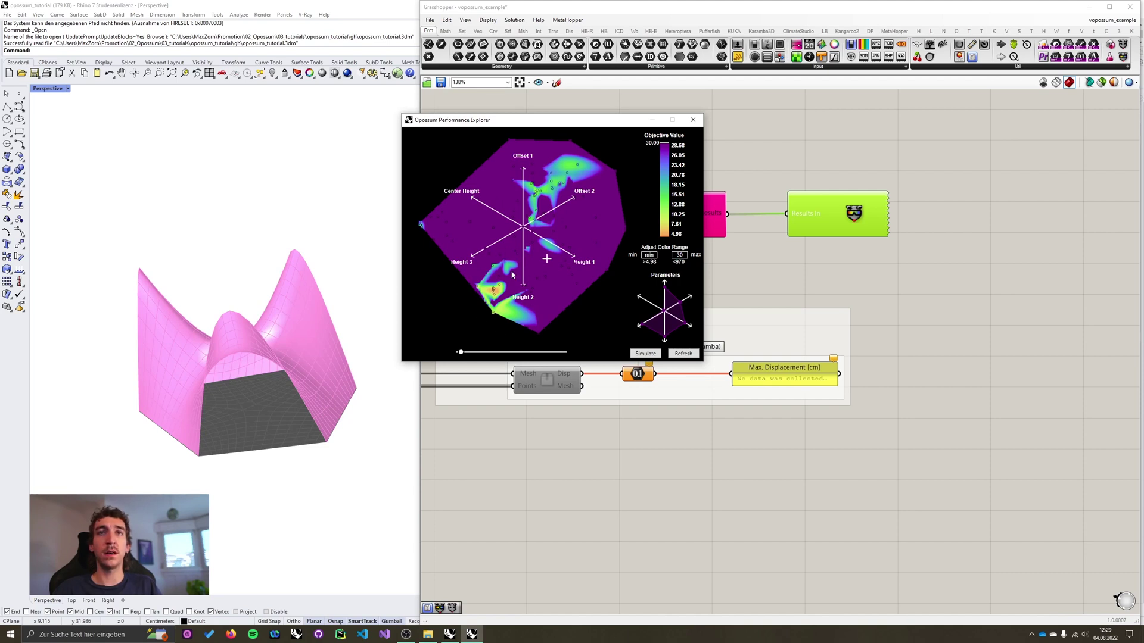
Step: Pick and slide design points through the lower and upper green regions, reaching an objective near 22.51
scroll(527, 322, up, 2)
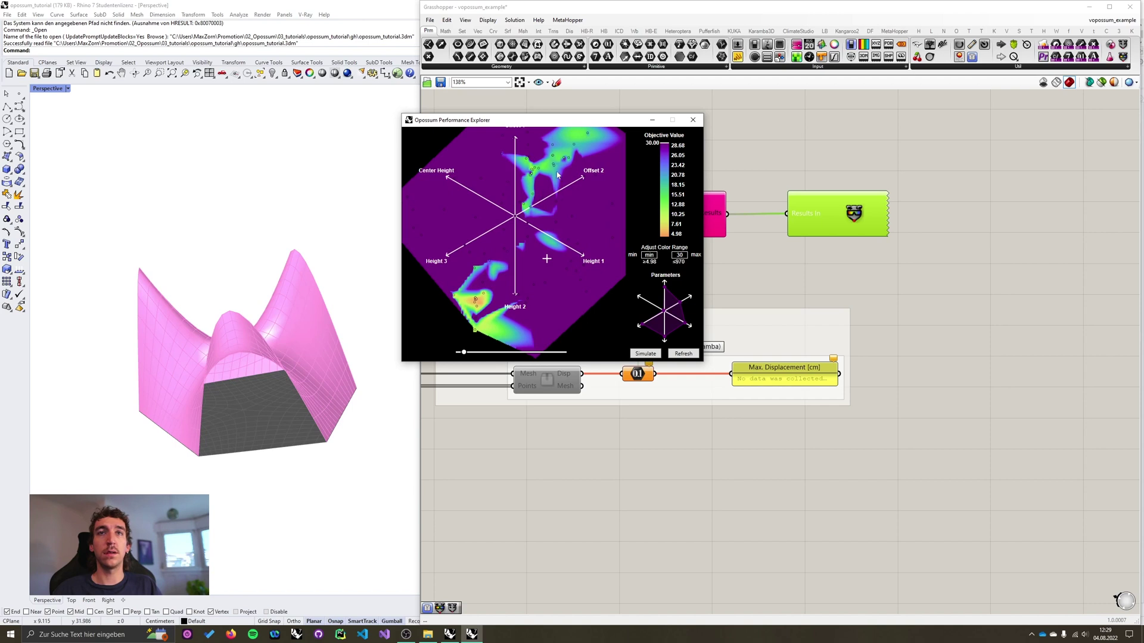
click(500, 335)
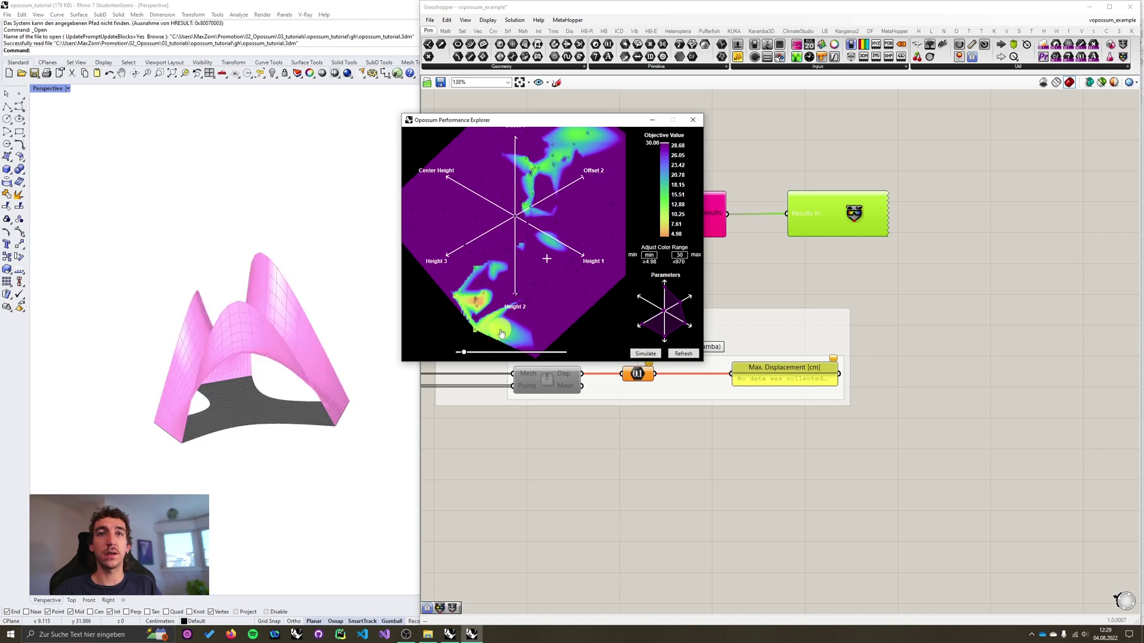
mouse_move(500, 330)
mouse_down()
mouse_move(486, 327)
mouse_move(498, 337)
mouse_up()
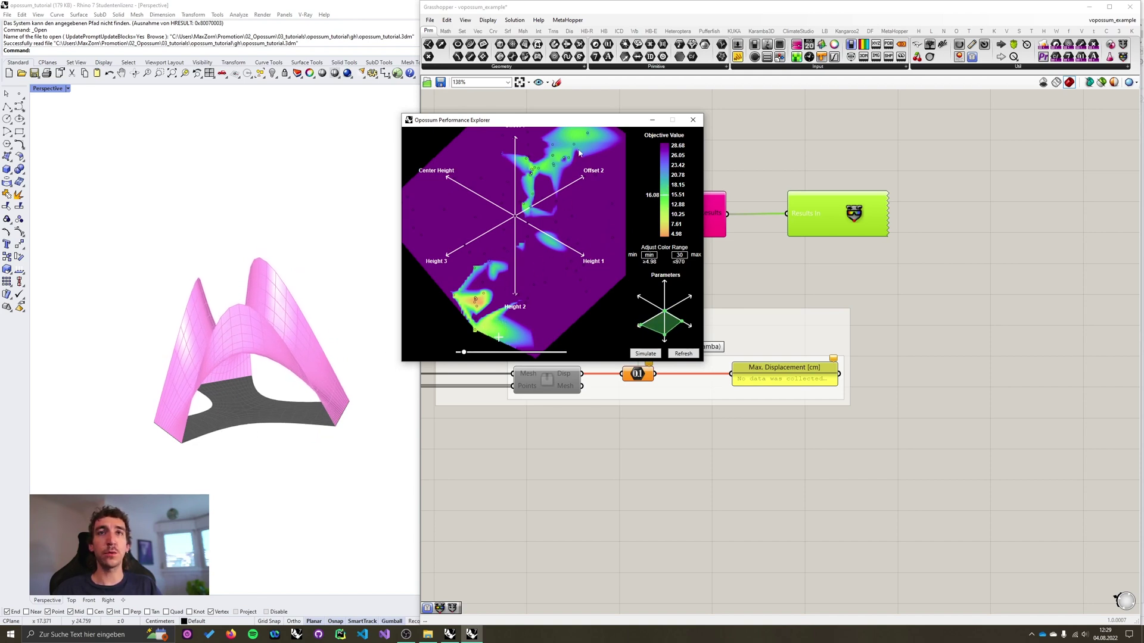
click(572, 132)
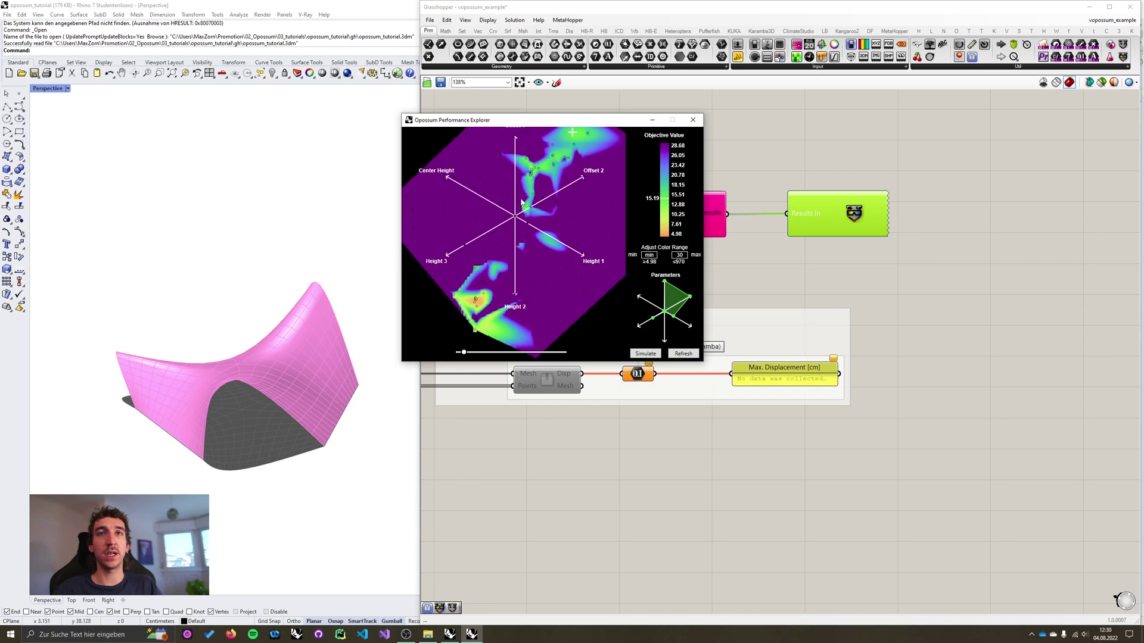
click(580, 140)
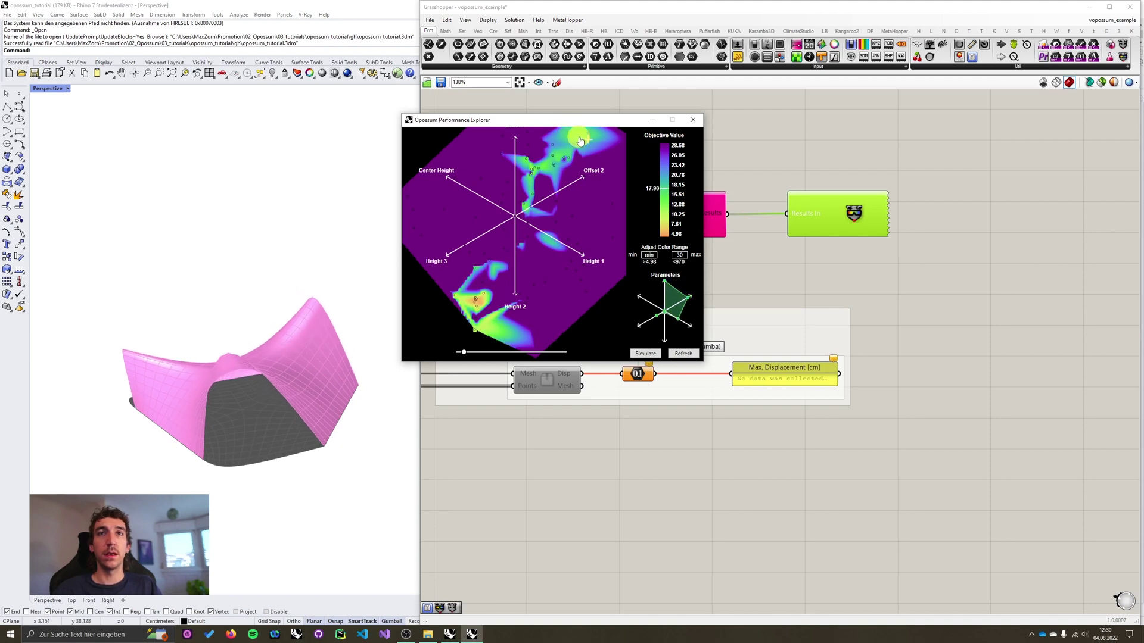
mouse_move(580, 139)
mouse_down()
mouse_move(512, 163)
mouse_move(542, 169)
mouse_move(549, 182)
mouse_up()
Step: Simulate the selected design point, then update the map with the new simulated data
scroll(563, 186, up, 3)
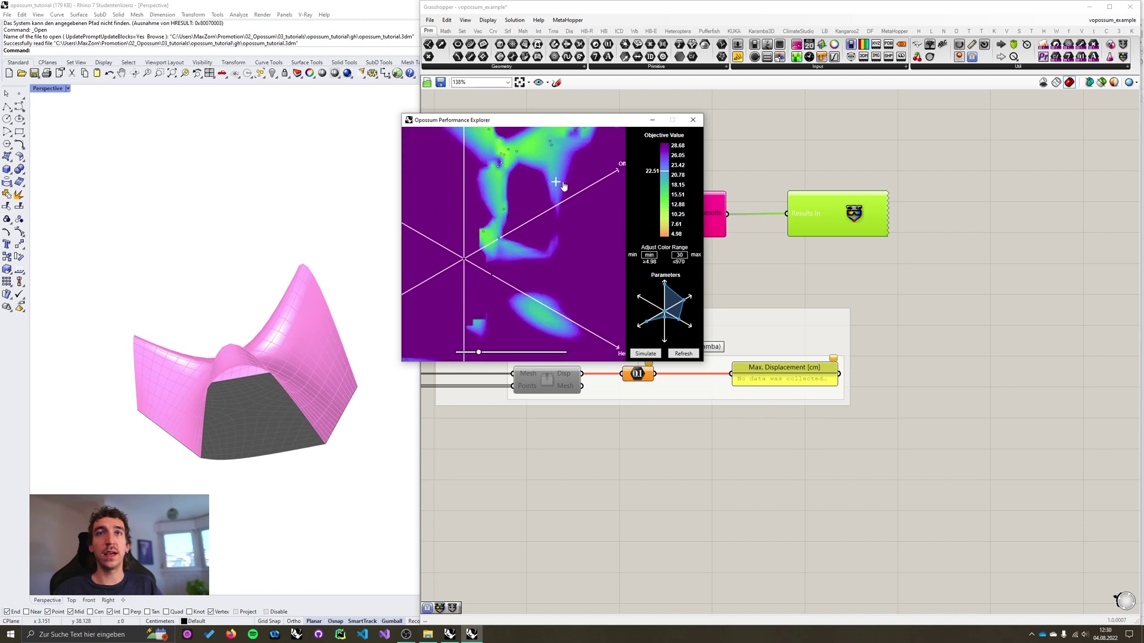
scroll(563, 185, up, 2)
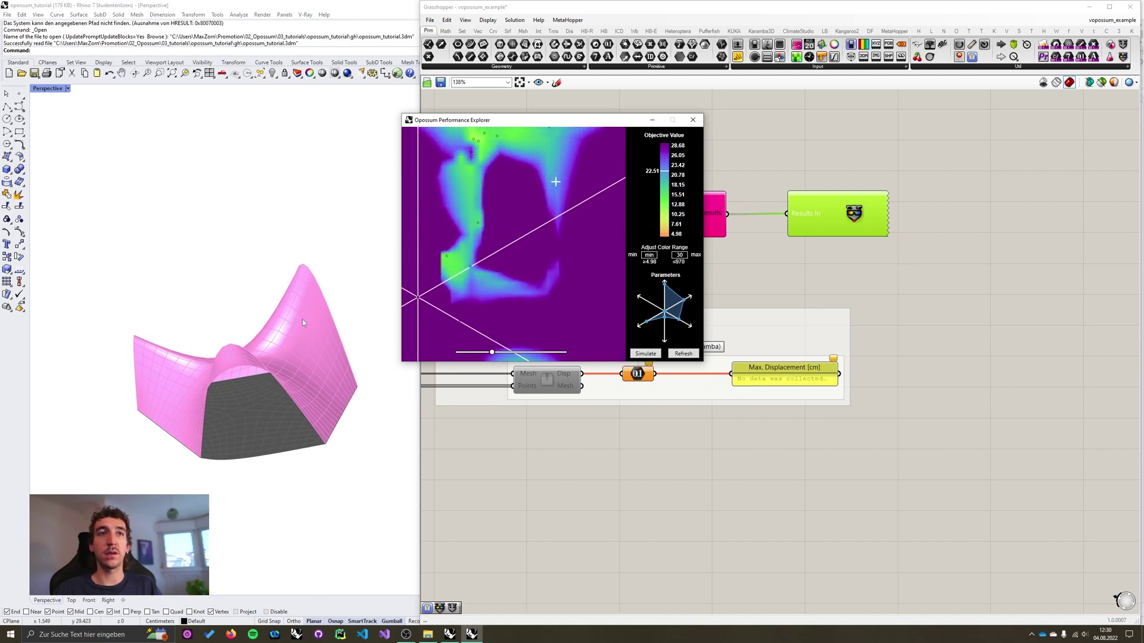
click(646, 353)
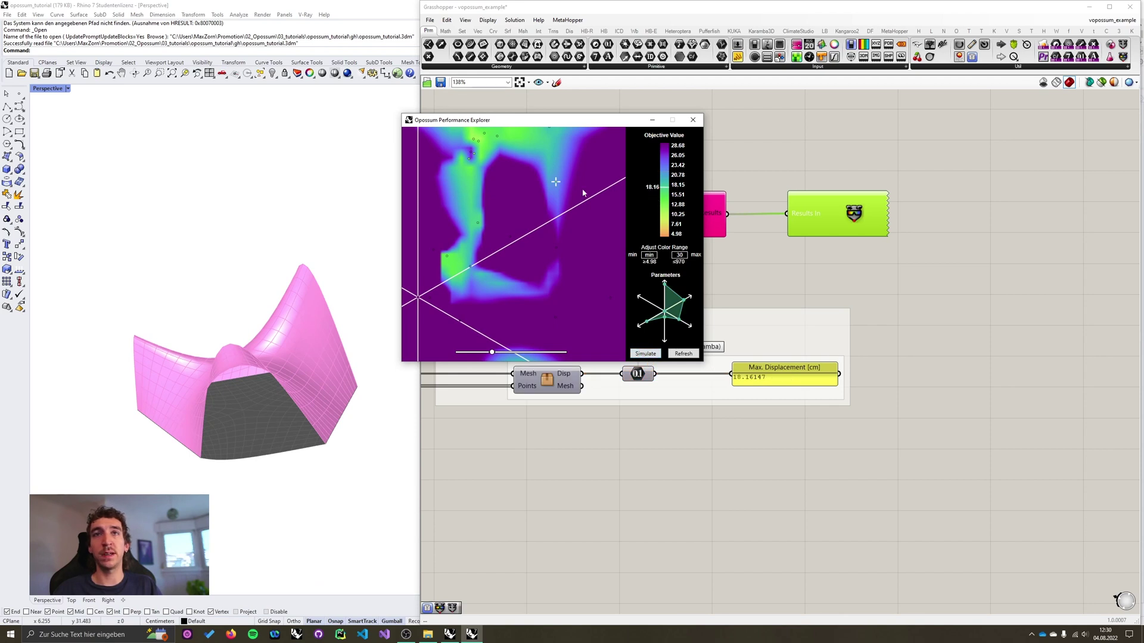
drag(552, 186, 512, 170)
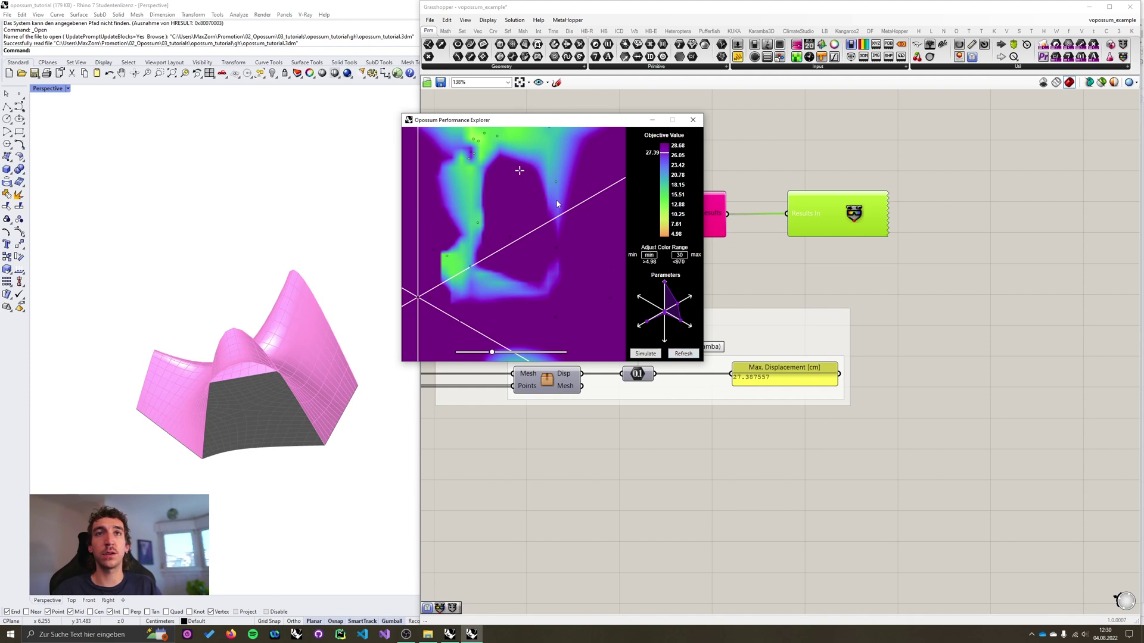
click(683, 353)
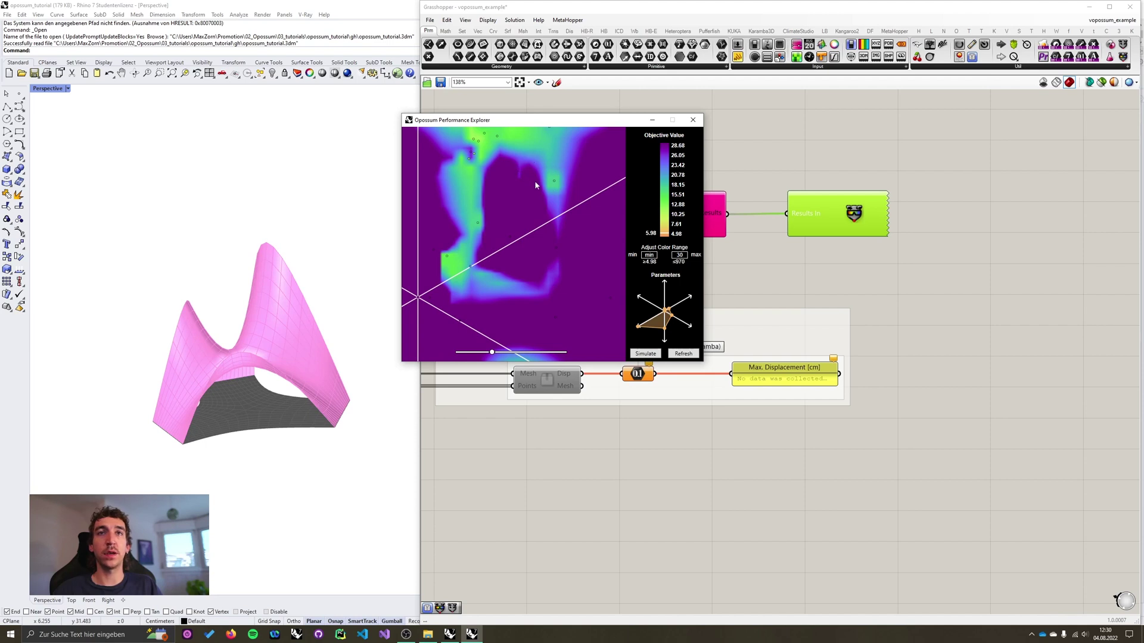
Step: Move the design to a greener map spot with a predicted objective of 19.60
mouse_move(546, 160)
mouse_down()
mouse_move(524, 158)
mouse_move(523, 173)
mouse_move(517, 160)
mouse_up()
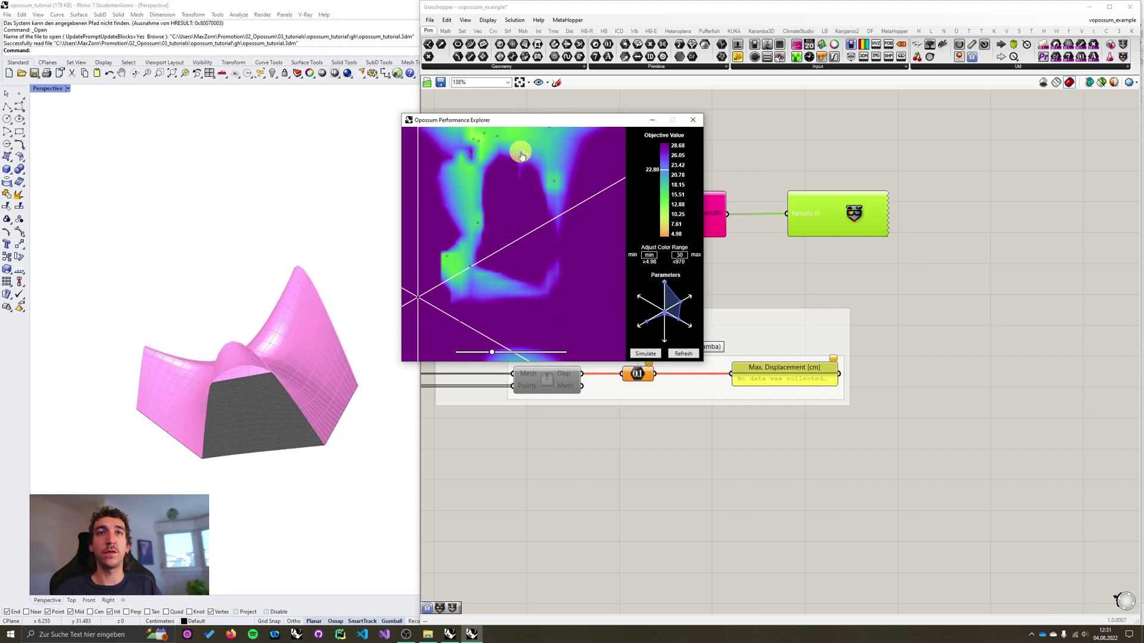
drag(521, 155, 560, 156)
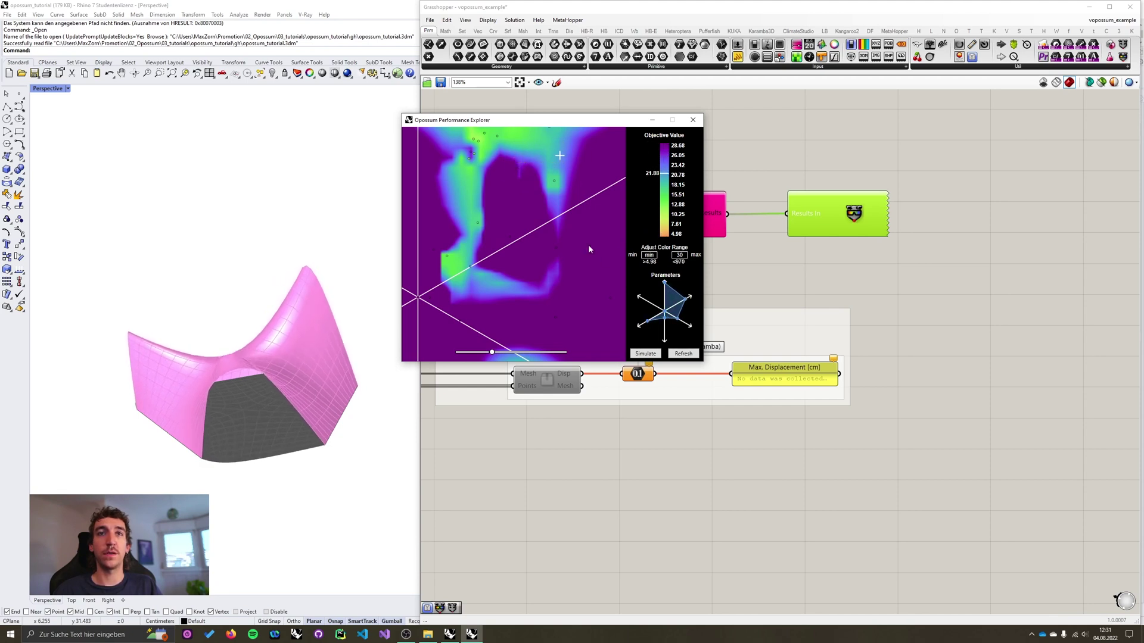
click(542, 284)
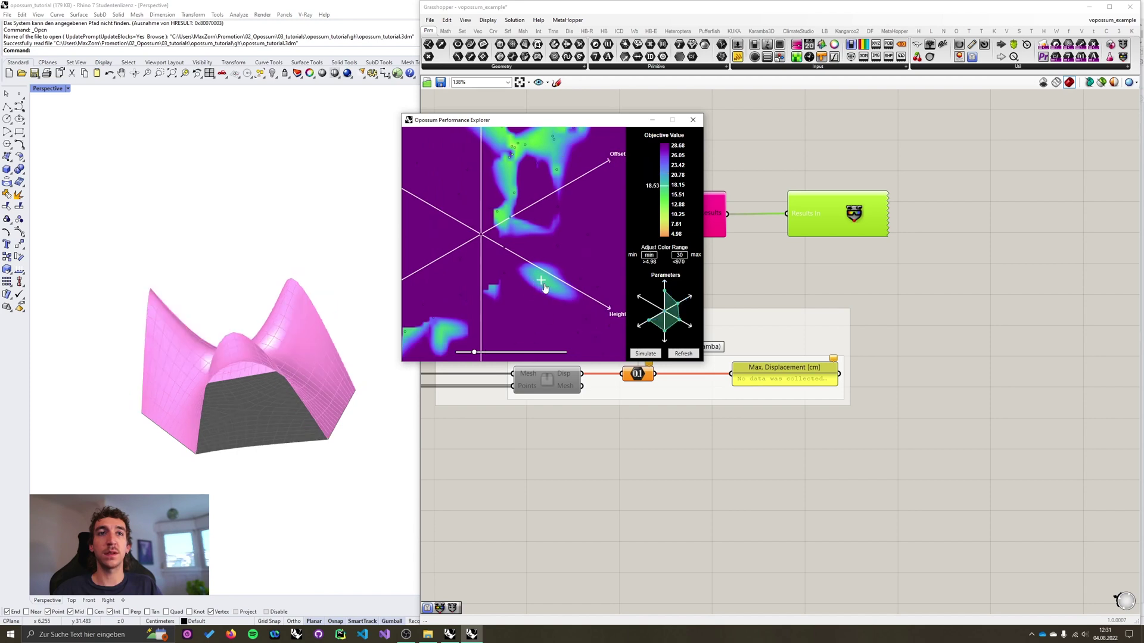
Step: Delete the colour range maximum of 30 and refresh so the map spans 4.98 to 919.21
scroll(529, 248, down, 3)
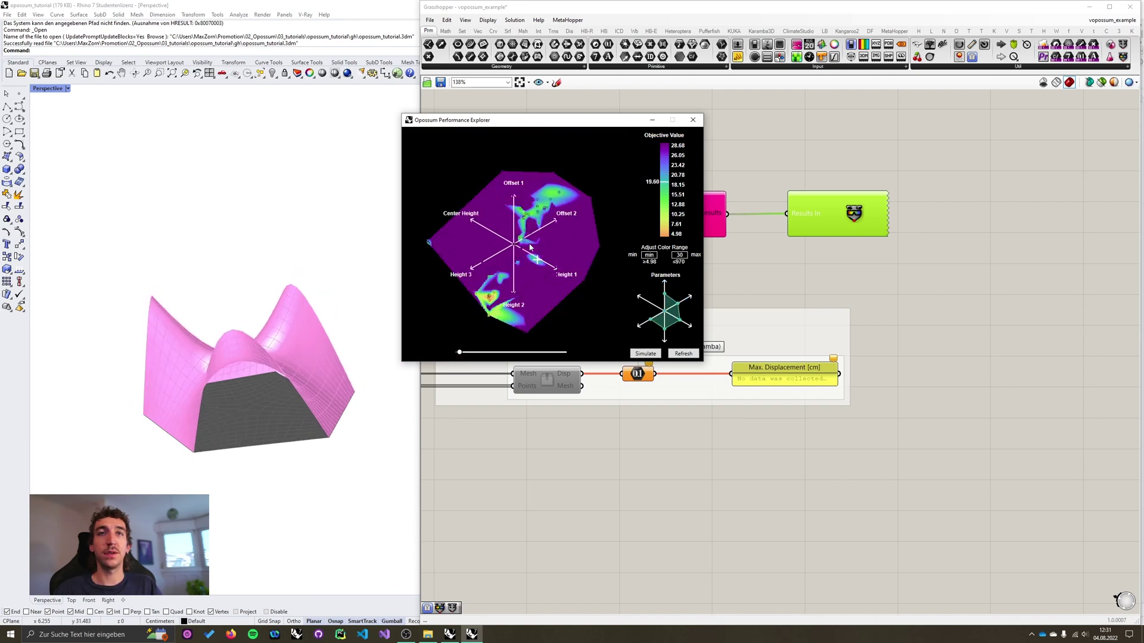
scroll(523, 304, up, 2)
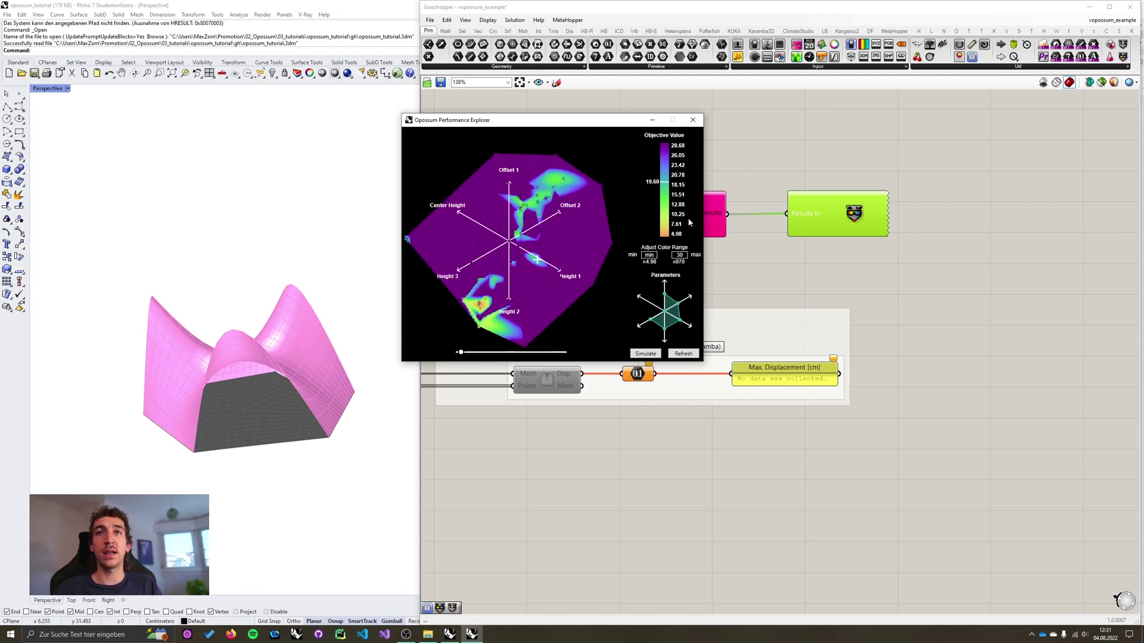
click(680, 256)
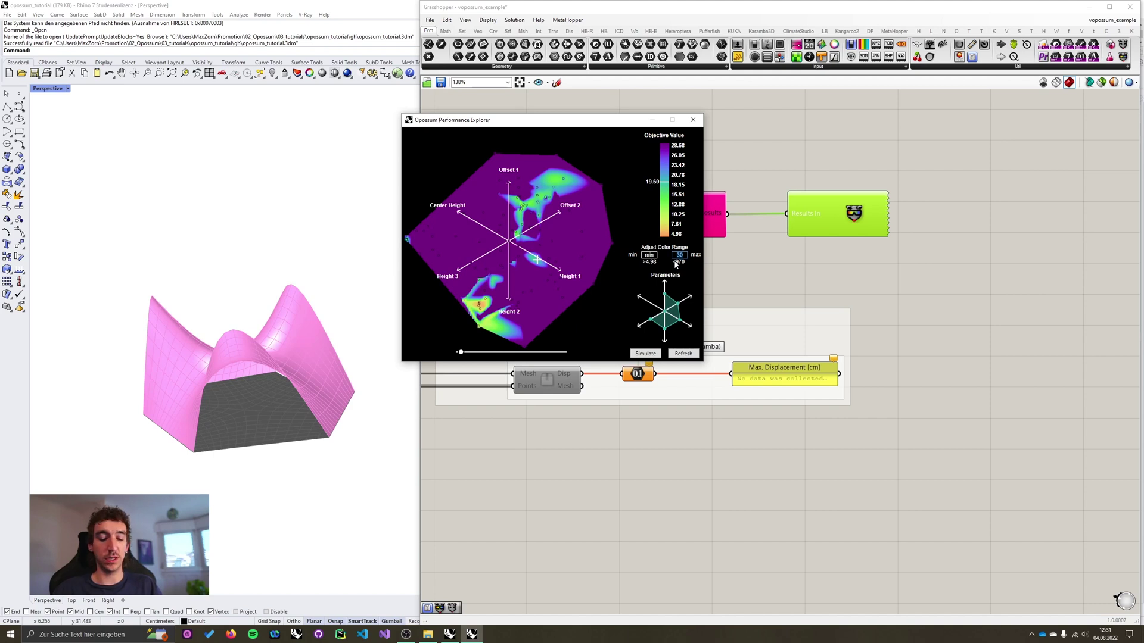
key(BackSpace)
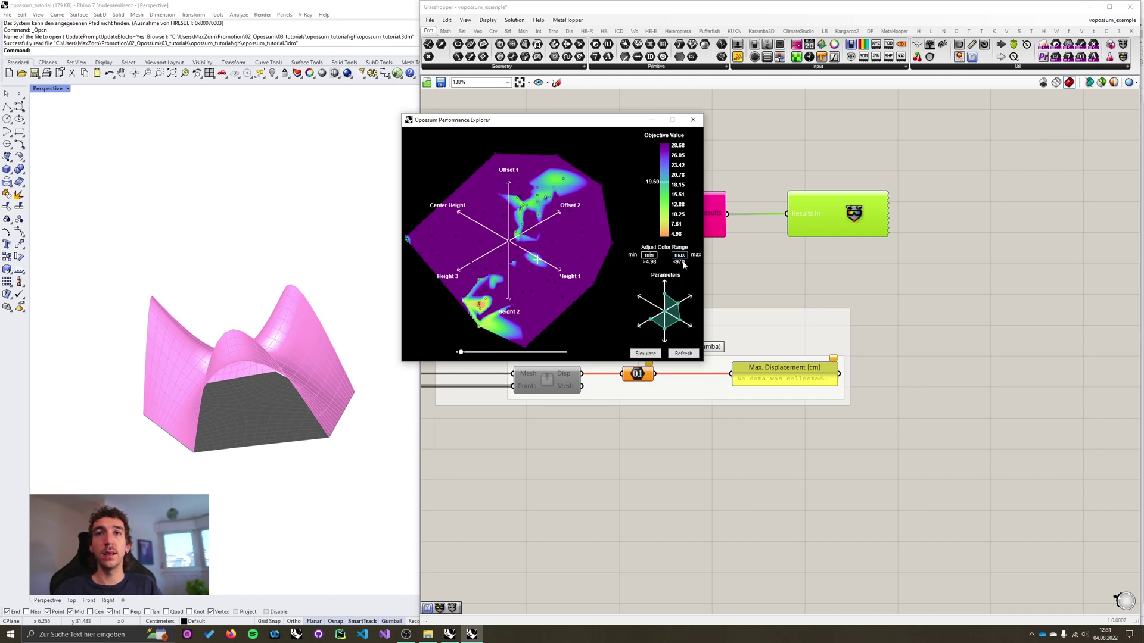
click(685, 354)
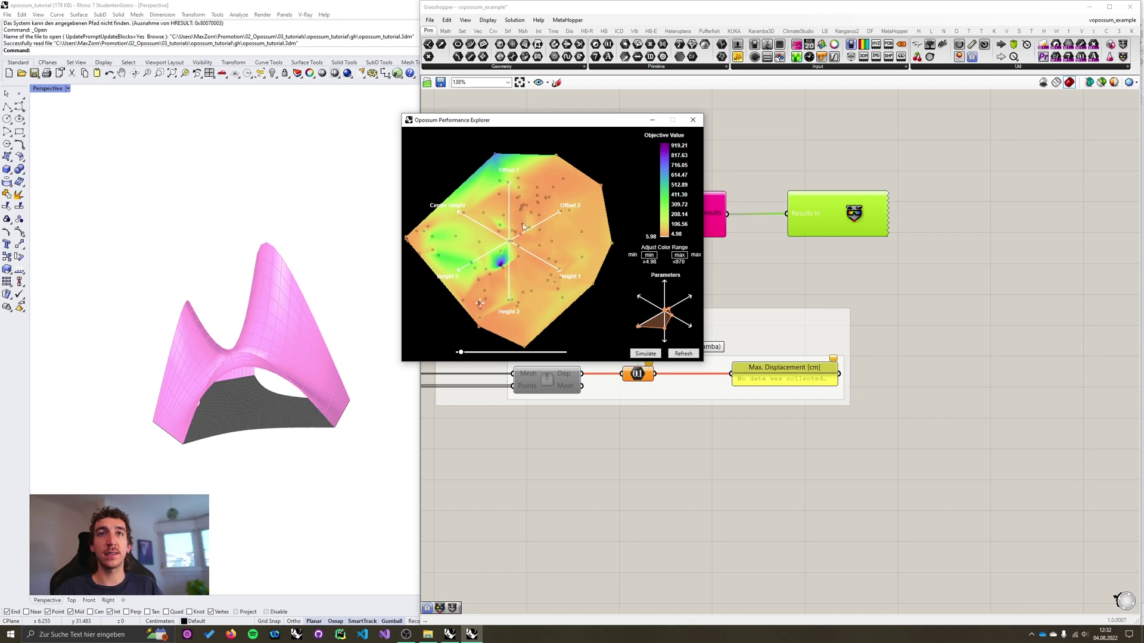
Step: Reposition the Performance Explorer window beside the Variables sliders
drag(560, 120, 818, 126)
scroll(544, 303, down, 5)
scroll(544, 302, up, 5)
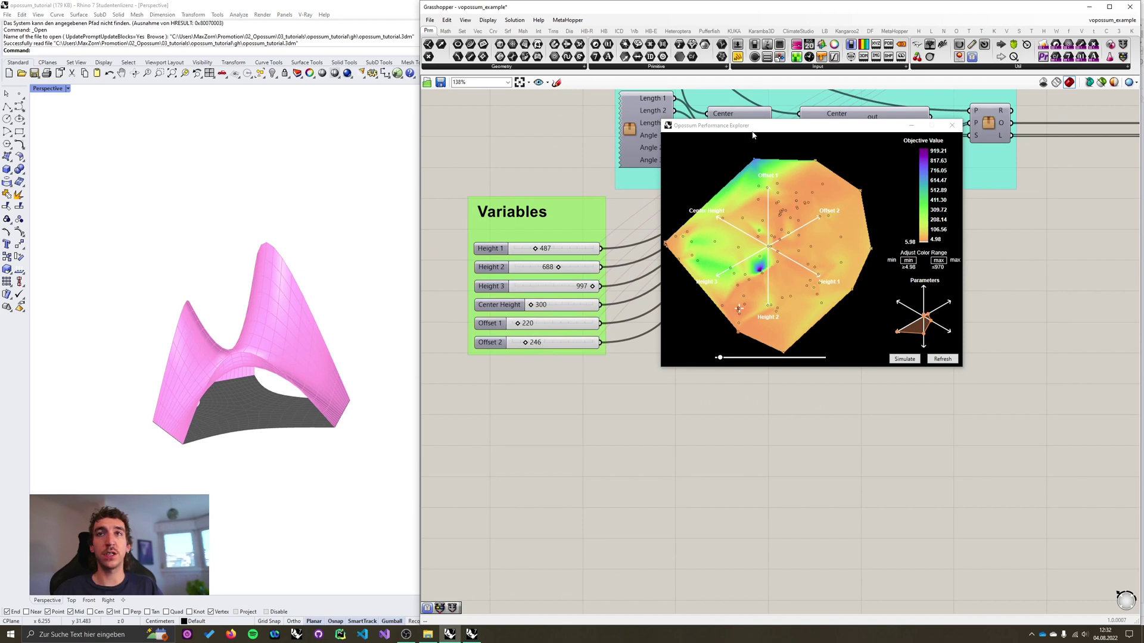
drag(752, 135, 739, 159)
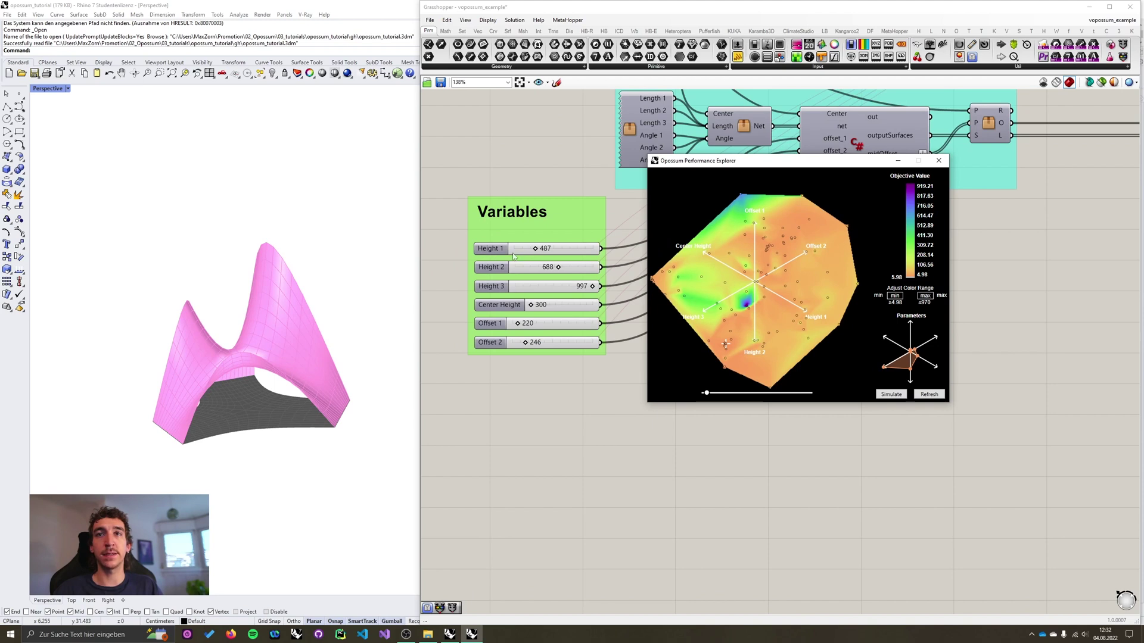
scroll(792, 294, up, 3)
Step: Apply a map design and adjust the Height 2 and Height 1 sliders to Heights 671, 951, 845 with Center Height 343
click(792, 295)
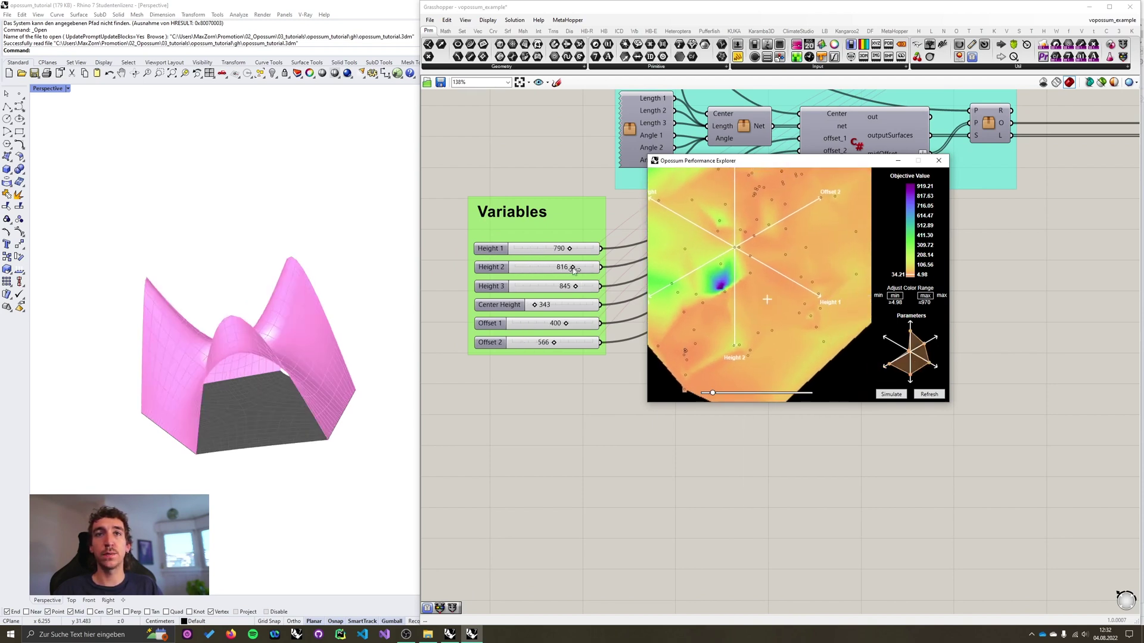
mouse_move(569, 269)
mouse_down()
mouse_move(532, 272)
mouse_move(589, 278)
mouse_up()
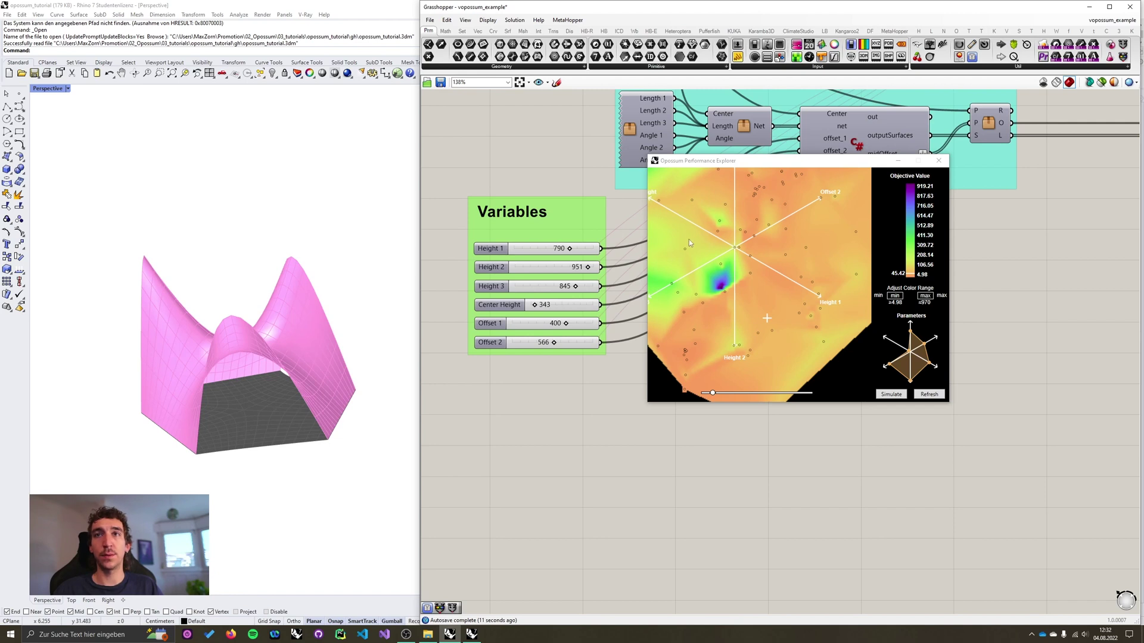
mouse_move(567, 250)
mouse_down()
mouse_move(545, 249)
mouse_move(566, 249)
mouse_move(558, 255)
mouse_up()
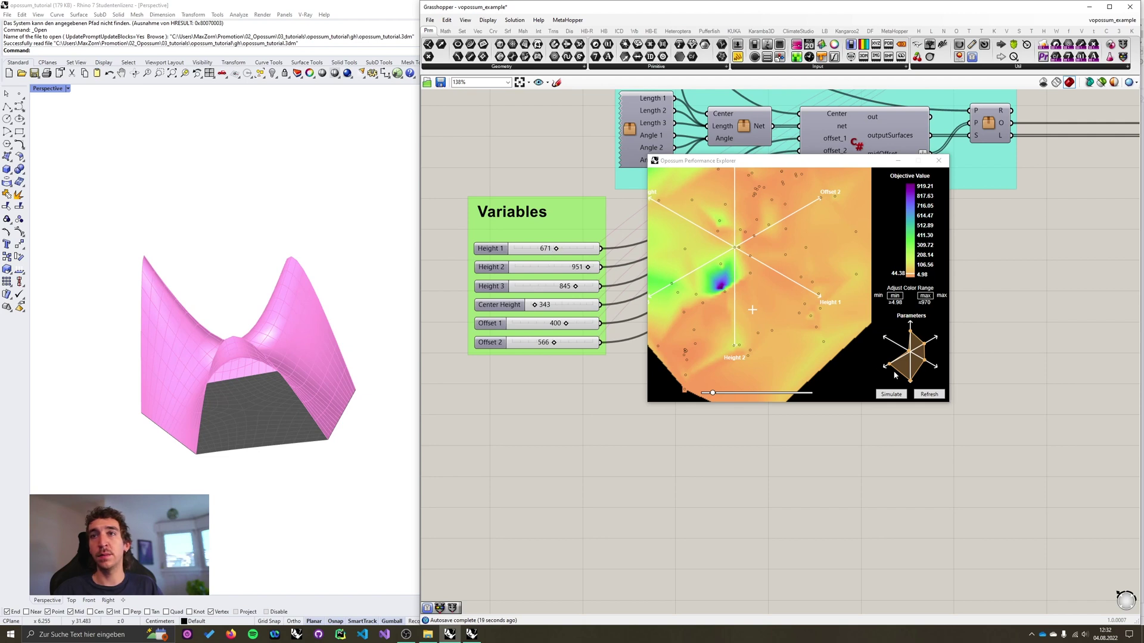
Step: On the parameter radar chart, reduce Height 1 to about 383 and Height 2 from 951 to 760
click(924, 365)
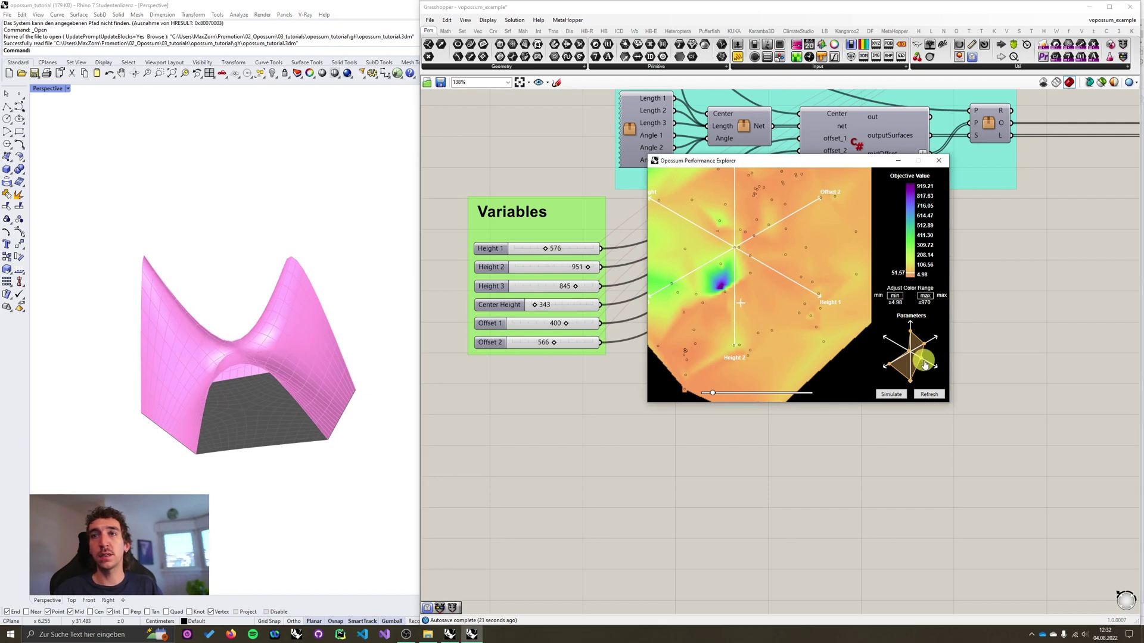
drag(924, 365, 928, 363)
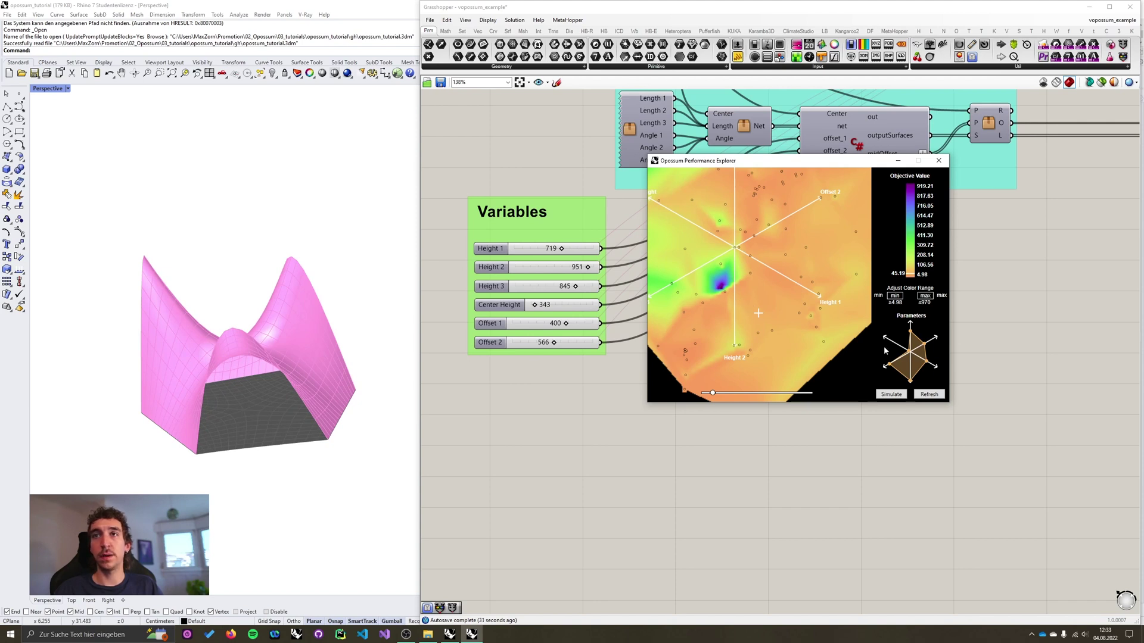
drag(910, 382, 891, 352)
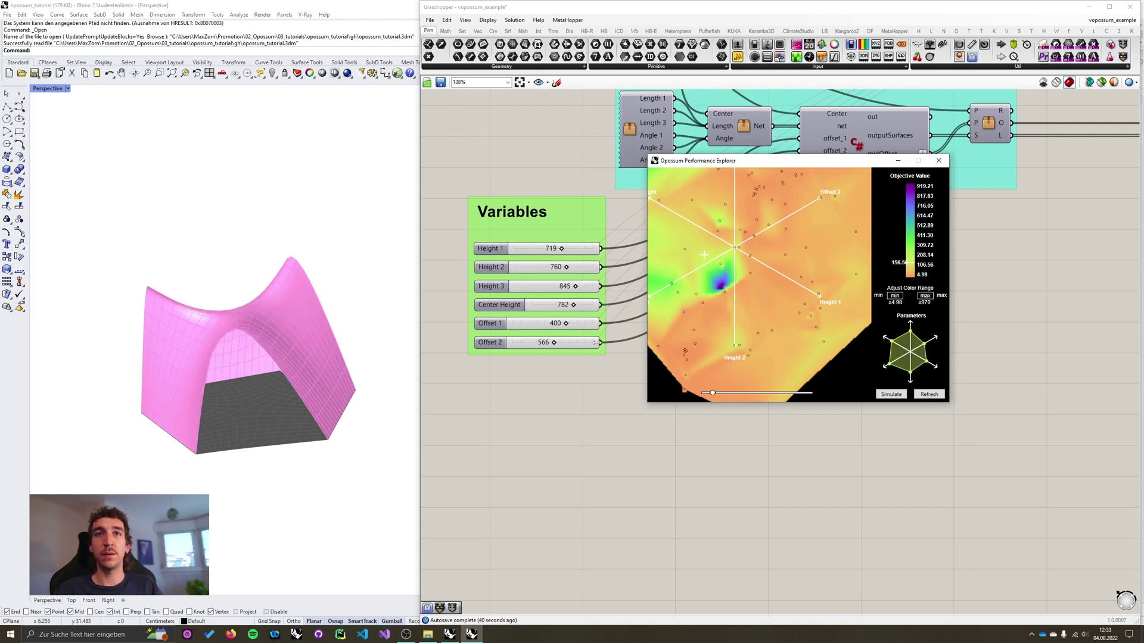
Step: Try several map designs and raise Center Height, ending at Heights 990, 681, 839 and Center Height 426
scroll(807, 280, down, 2)
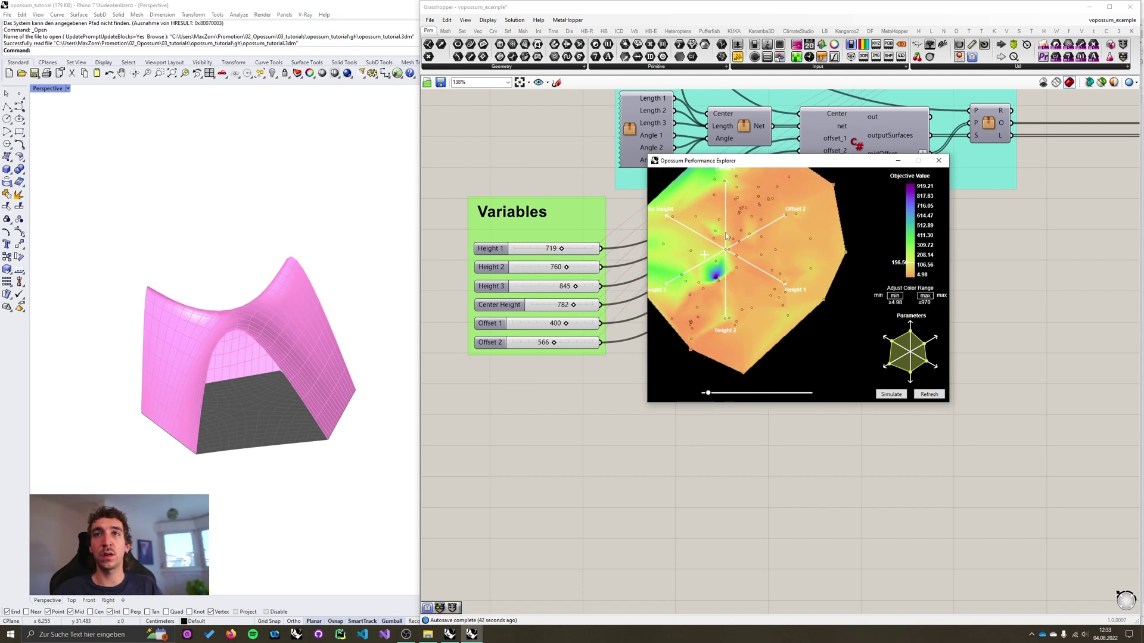
click(708, 346)
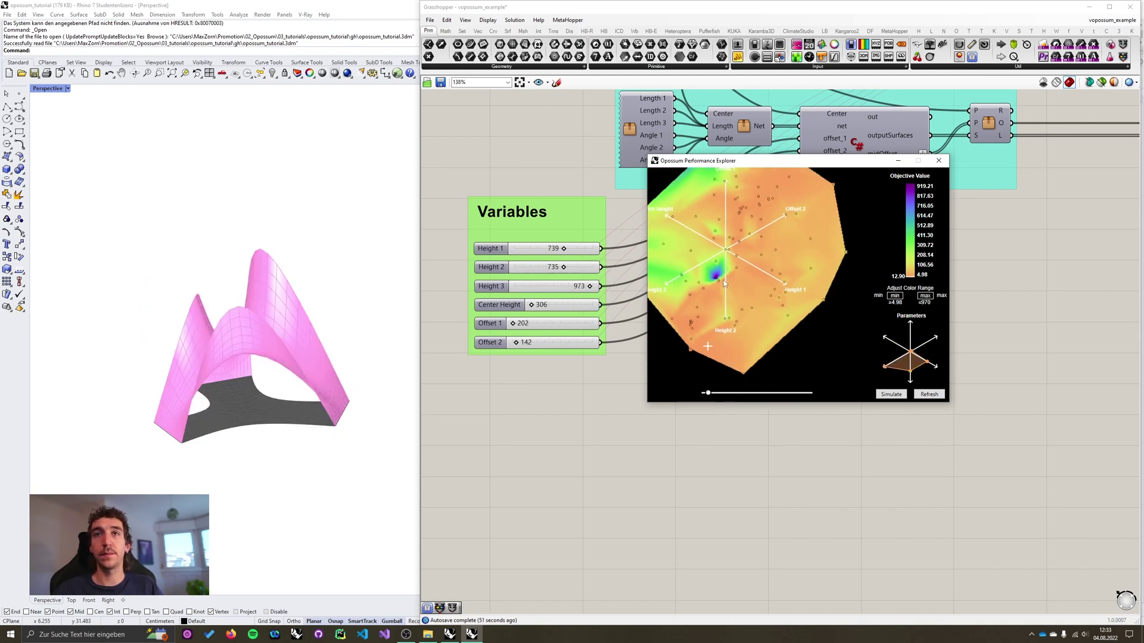
click(787, 191)
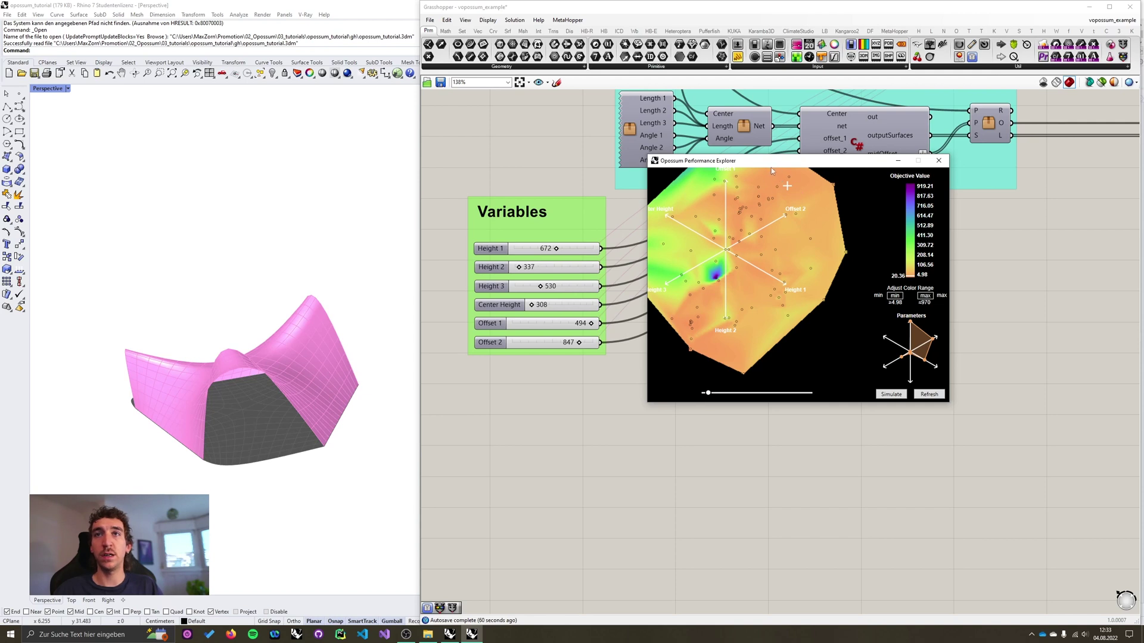
click(680, 321)
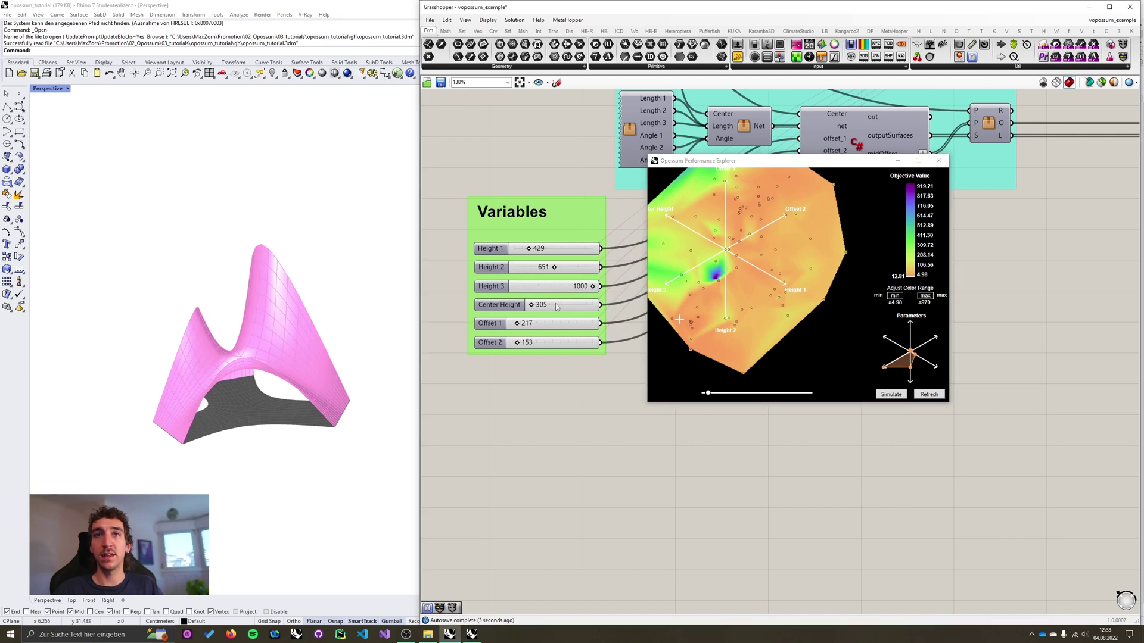
drag(530, 305, 549, 305)
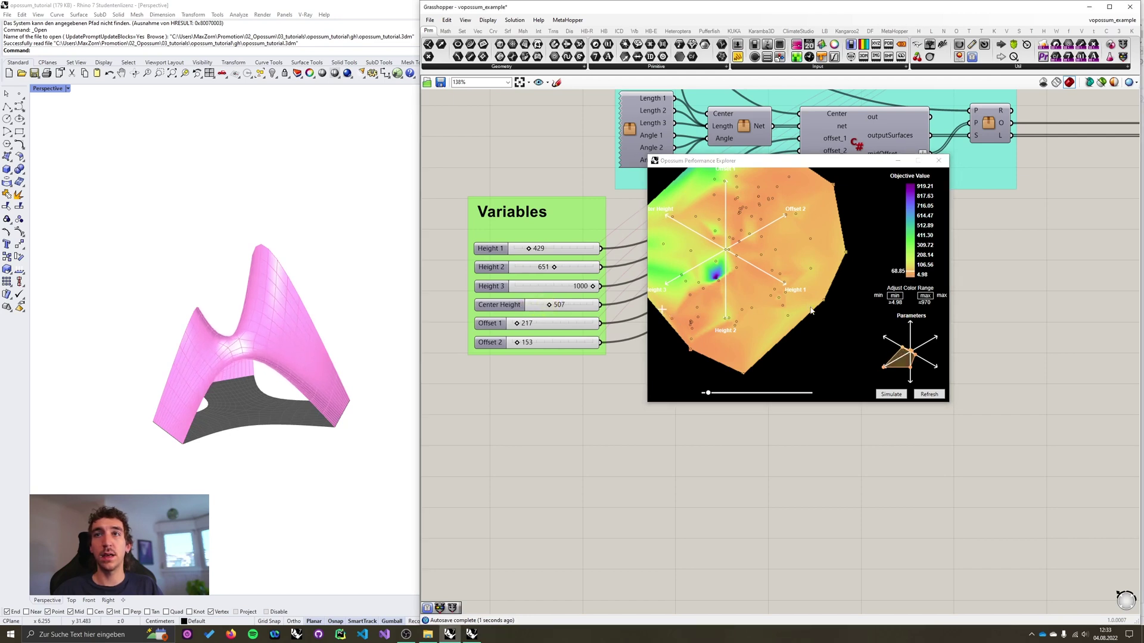
click(723, 290)
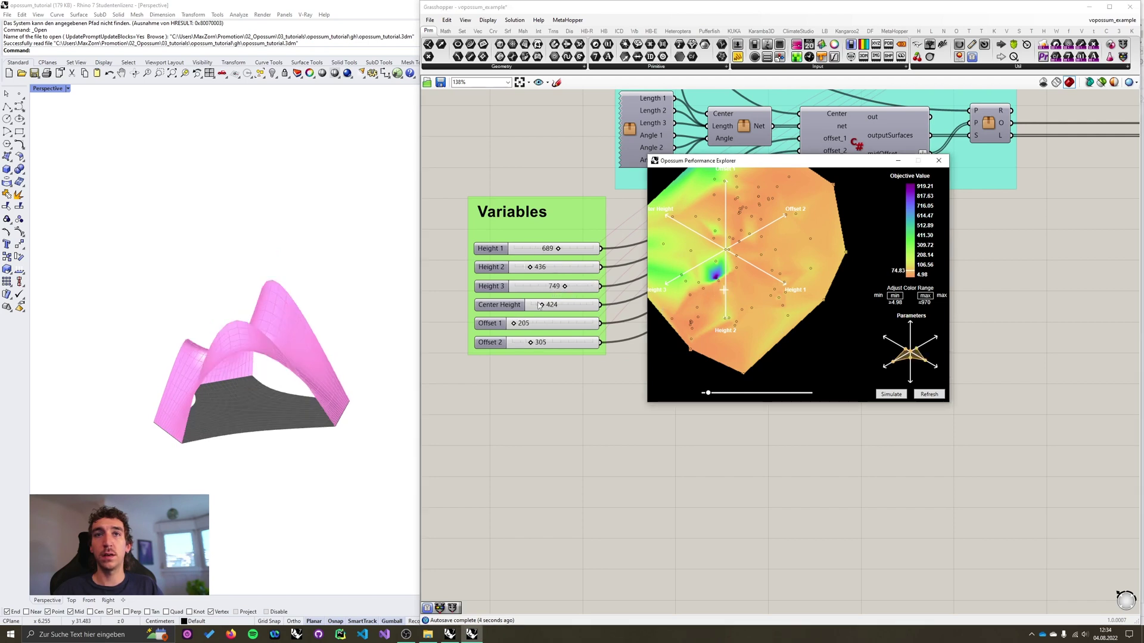
drag(539, 305, 599, 309)
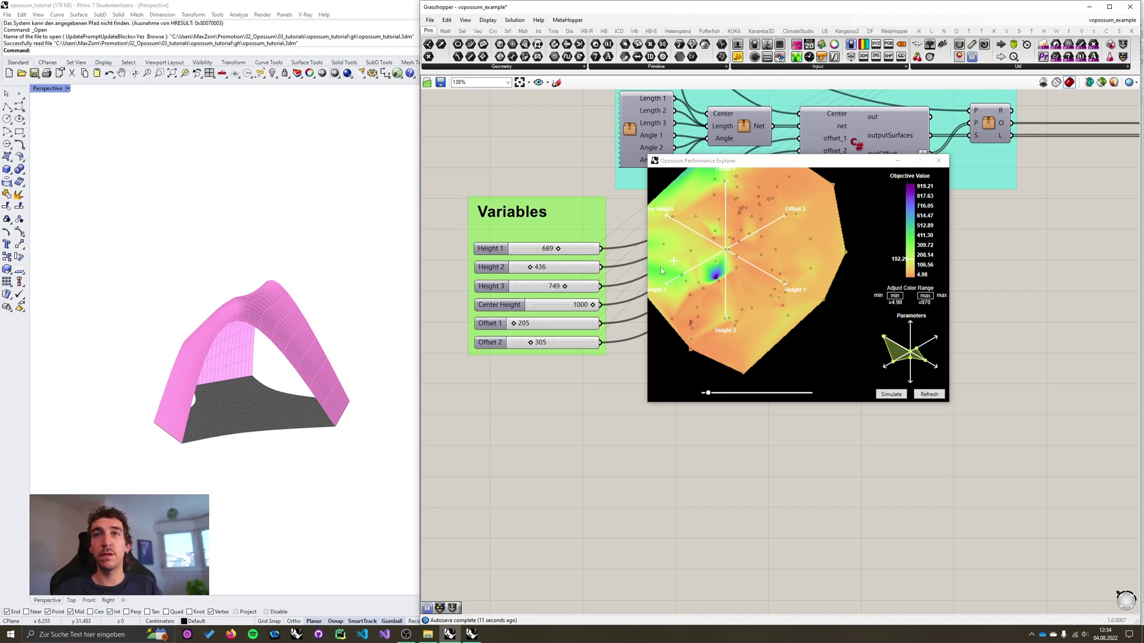
click(753, 303)
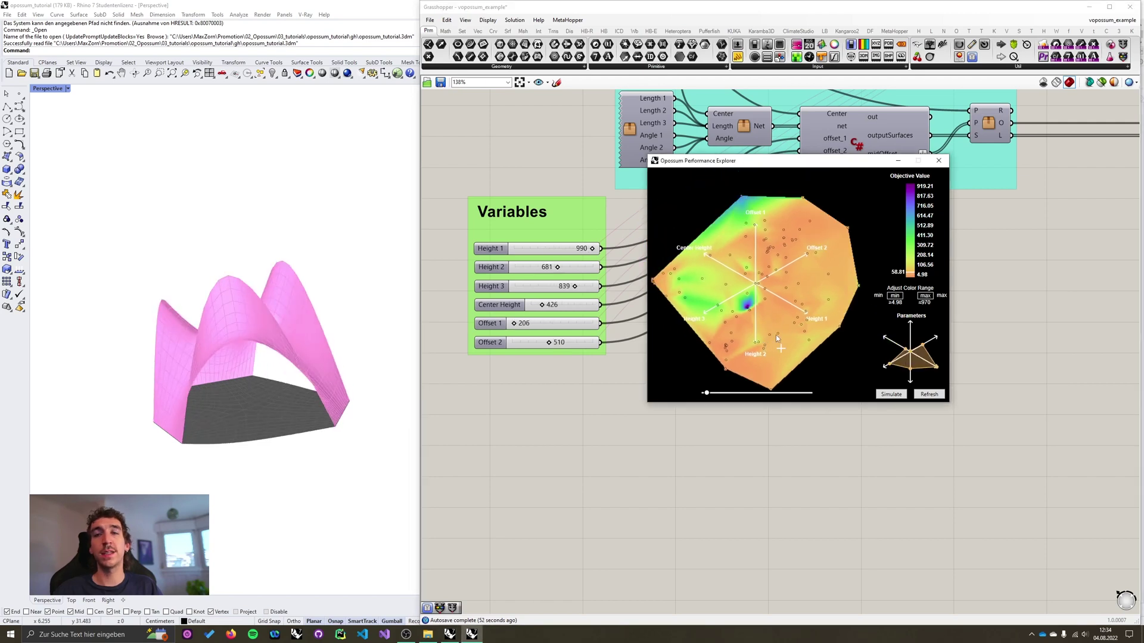